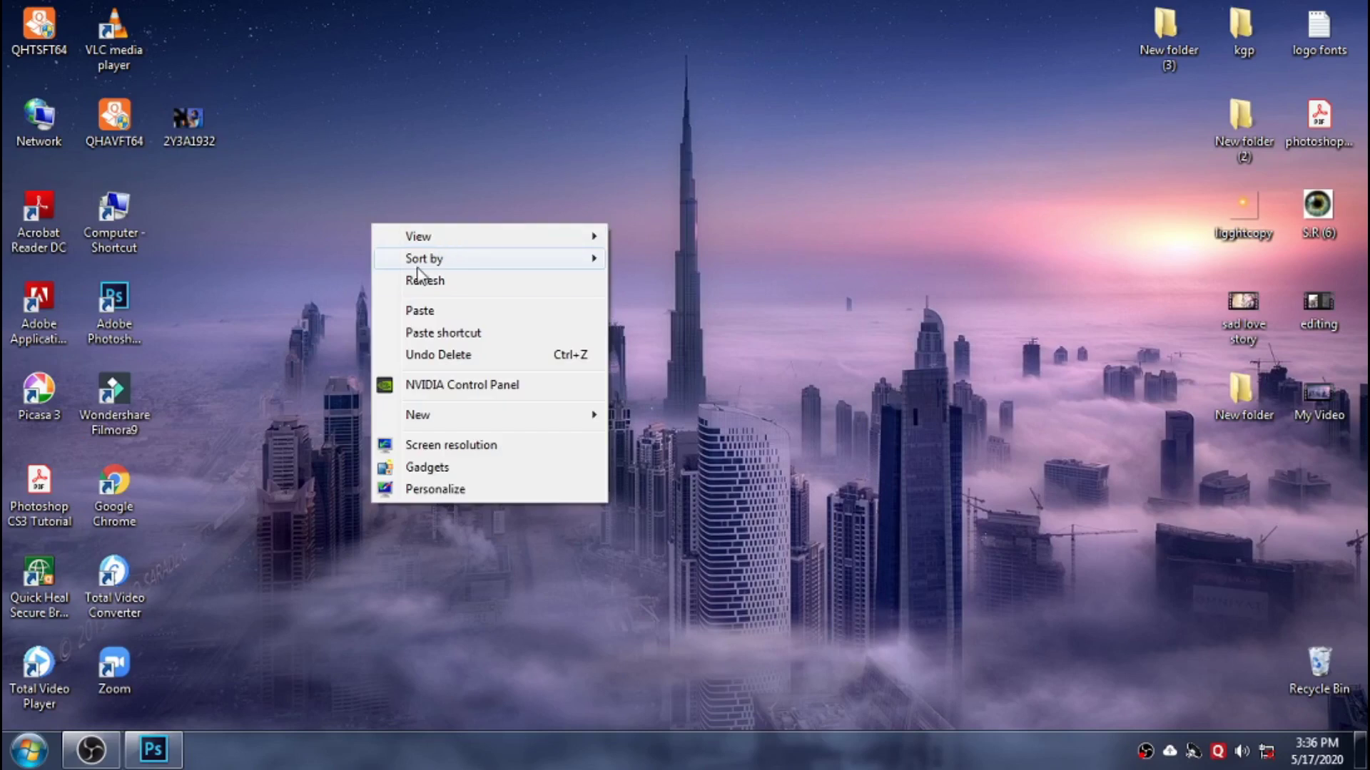
Step: Refresh the desktop and drag the 2Y3A1932 photo onto the Photoshop shortcut
{"action": "right_click", "coordinate": [420, 168]}
{"action": "left_click", "coordinate": [469, 227]}
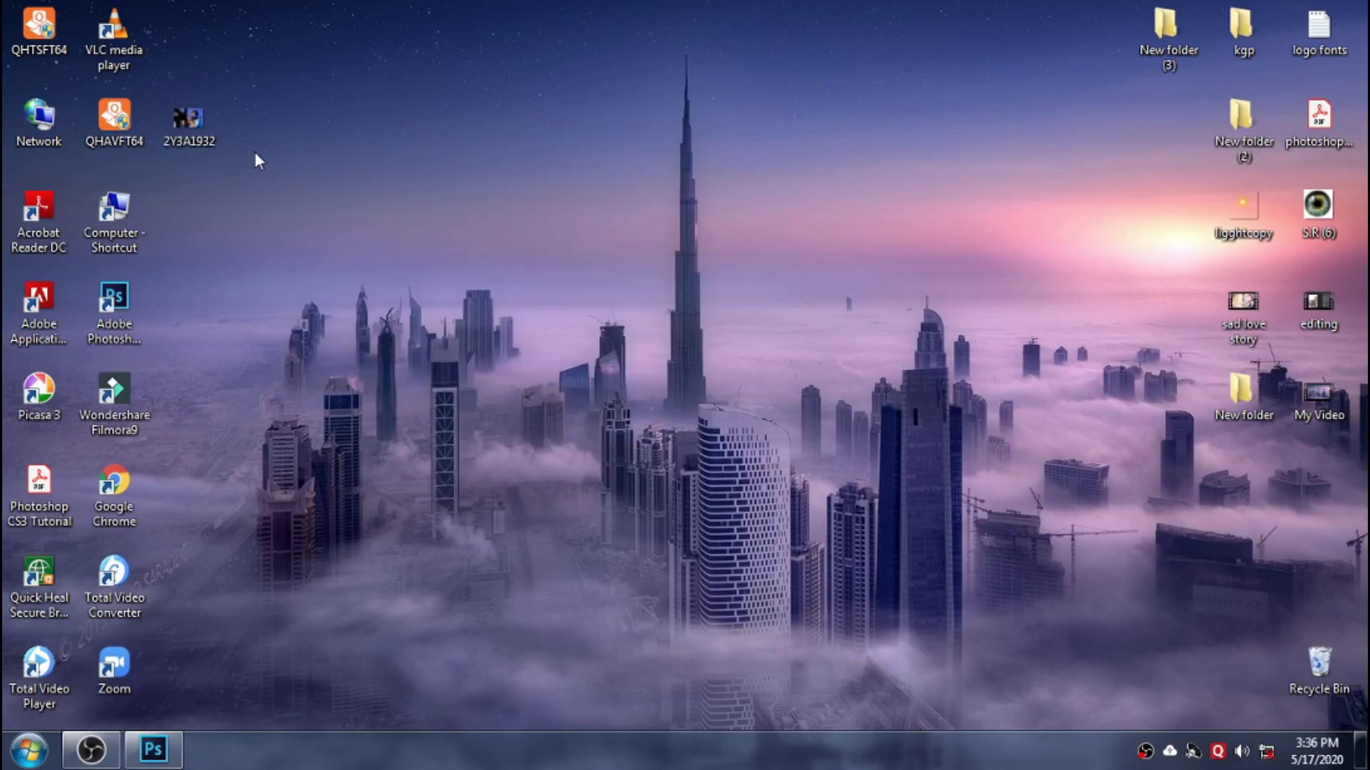
{"action": "left_click_drag", "start_coordinate": [217, 140], "coordinate": [192, 212]}
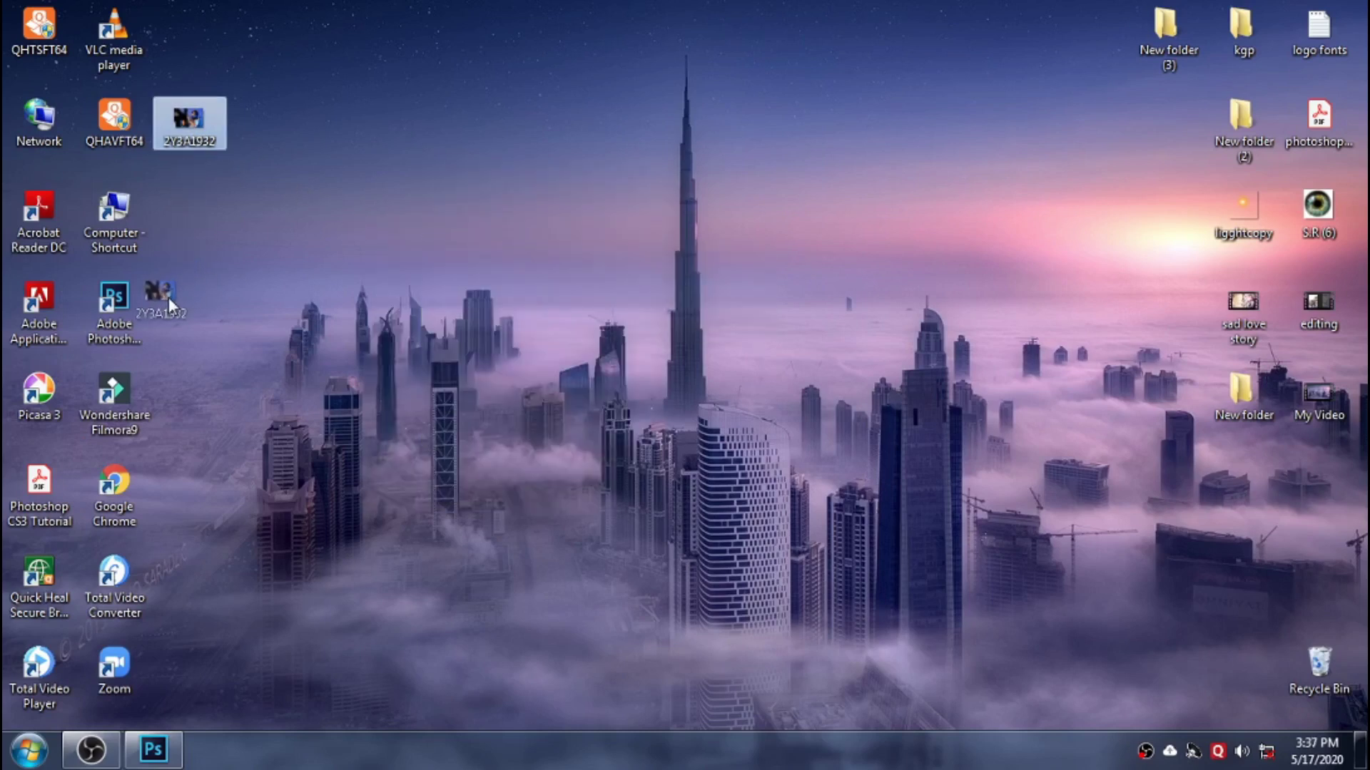
{"action": "left_click_drag", "start_coordinate": [169, 297], "coordinate": [139, 306]}
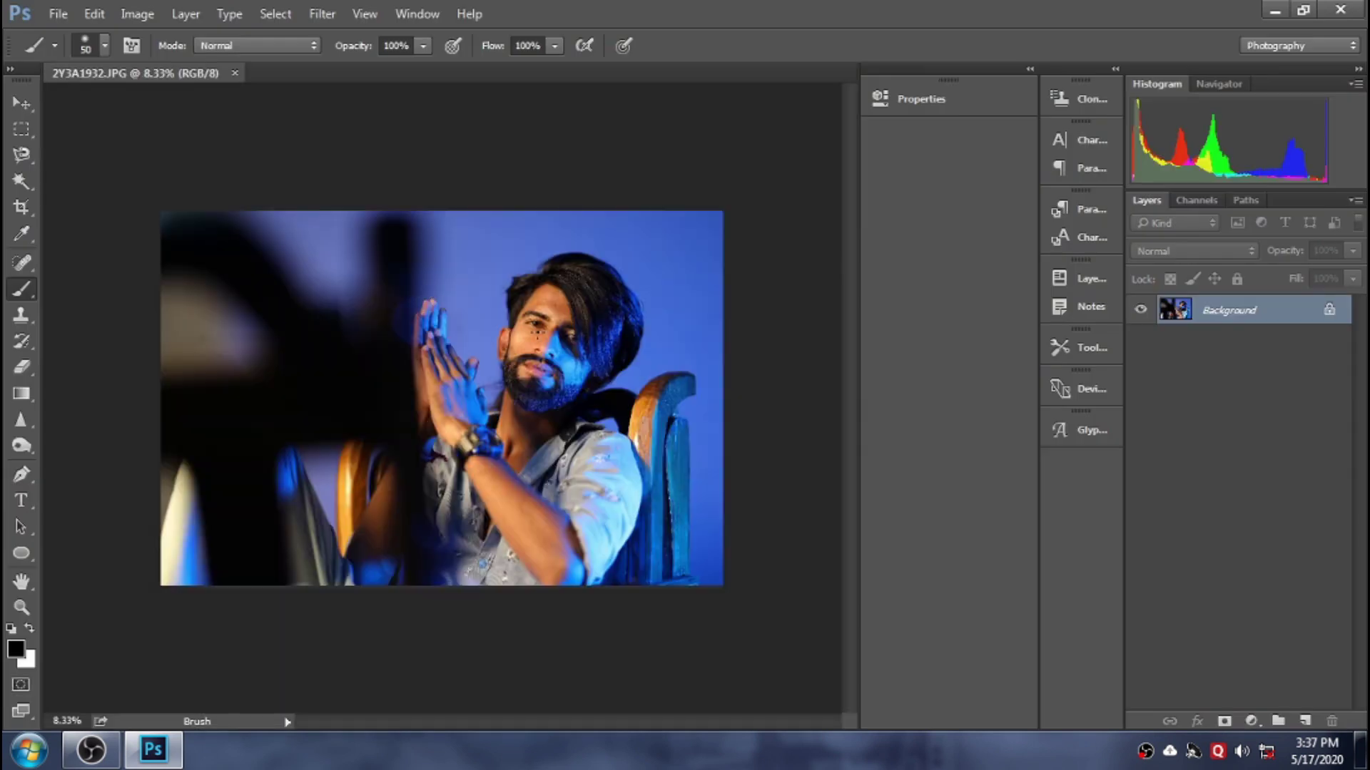
Step: Duplicate Background, convert Layer 1 to a smart object, and duplicate that smart object
{"action": "scroll", "coordinate": [537, 333], "scroll_direction": "up", "scroll_amount": 2}
{"action": "scroll", "coordinate": [609, 355], "scroll_direction": "up", "scroll_amount": 2}
{"action": "scroll", "coordinate": [664, 342], "scroll_direction": "up", "scroll_amount": 1}
{"action": "scroll", "coordinate": [661, 345], "scroll_direction": "up", "scroll_amount": 1}
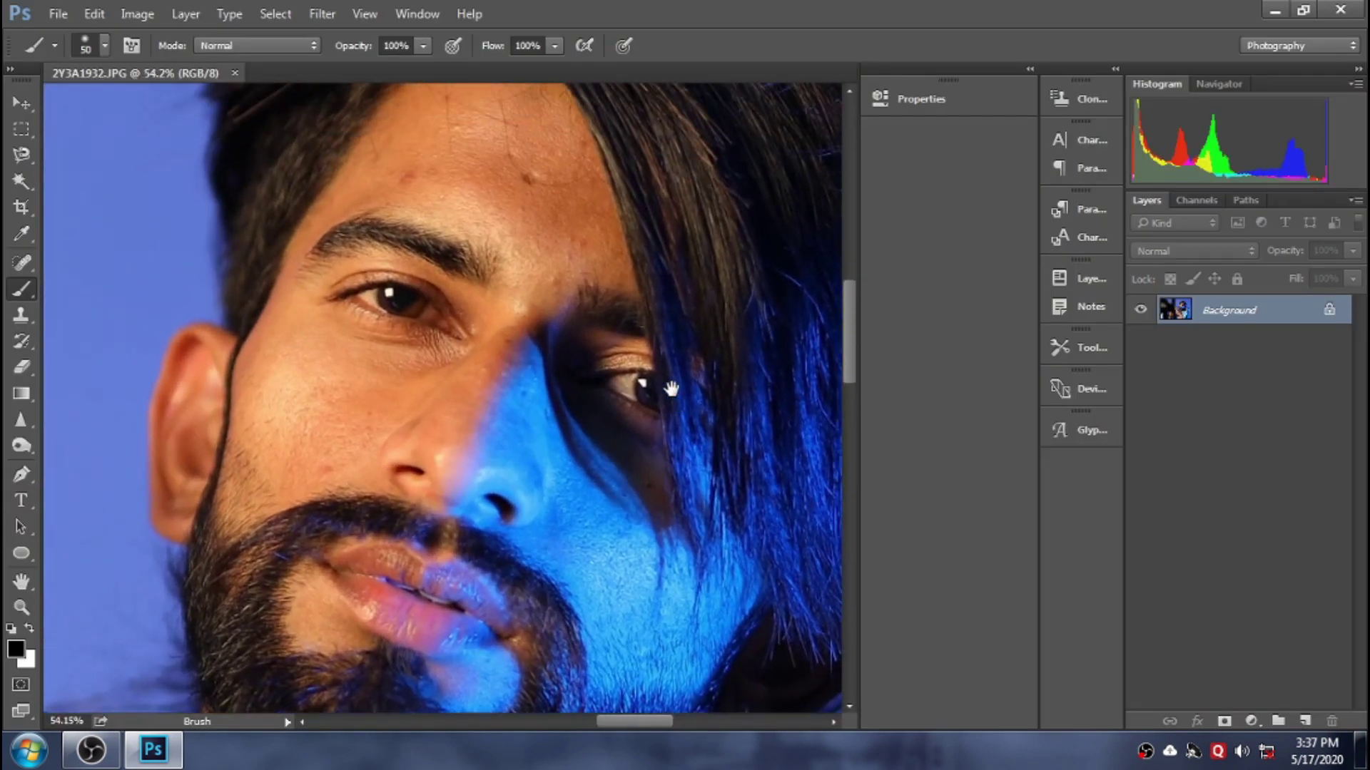
{"action": "scroll", "coordinate": [669, 400], "scroll_direction": "down", "scroll_amount": 1}
{"action": "scroll", "coordinate": [657, 385], "scroll_direction": "down", "scroll_amount": 1}
{"action": "scroll", "coordinate": [627, 388], "scroll_direction": "down", "scroll_amount": 1}
{"action": "scroll", "coordinate": [613, 403], "scroll_direction": "down", "scroll_amount": 1}
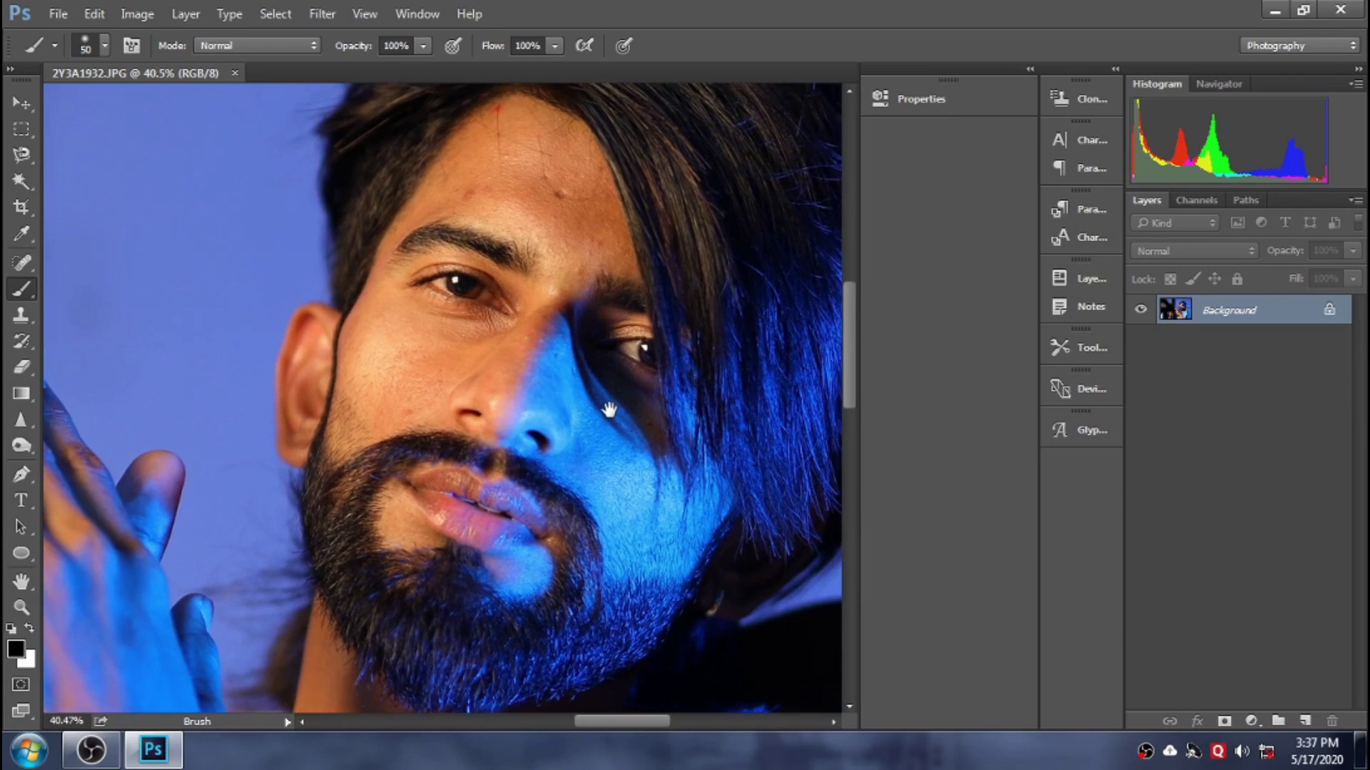
{"action": "scroll", "coordinate": [609, 410], "scroll_direction": "down", "scroll_amount": 1}
{"action": "scroll", "coordinate": [600, 397], "scroll_direction": "down", "scroll_amount": 1}
{"action": "scroll", "coordinate": [559, 397], "scroll_direction": "down", "scroll_amount": 1}
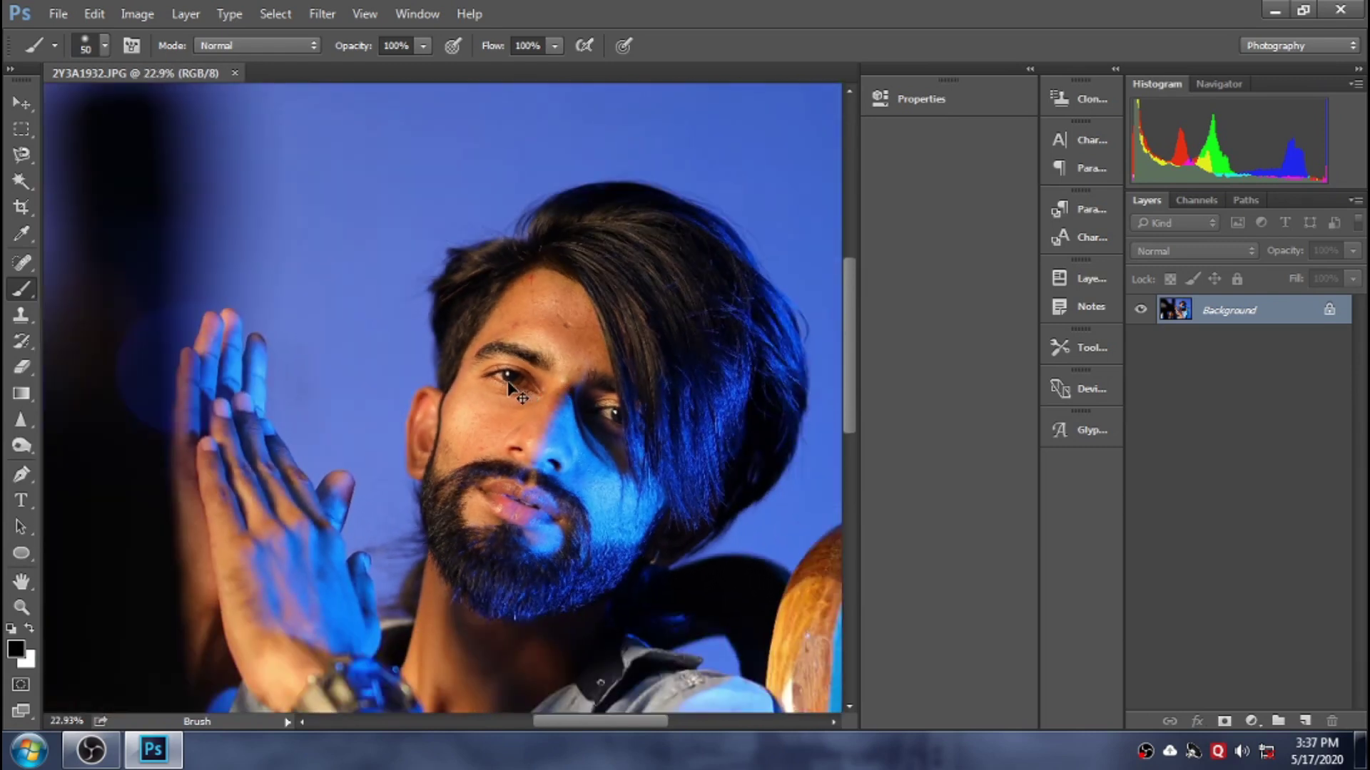
{"action": "key", "text": "ctrl+j"}
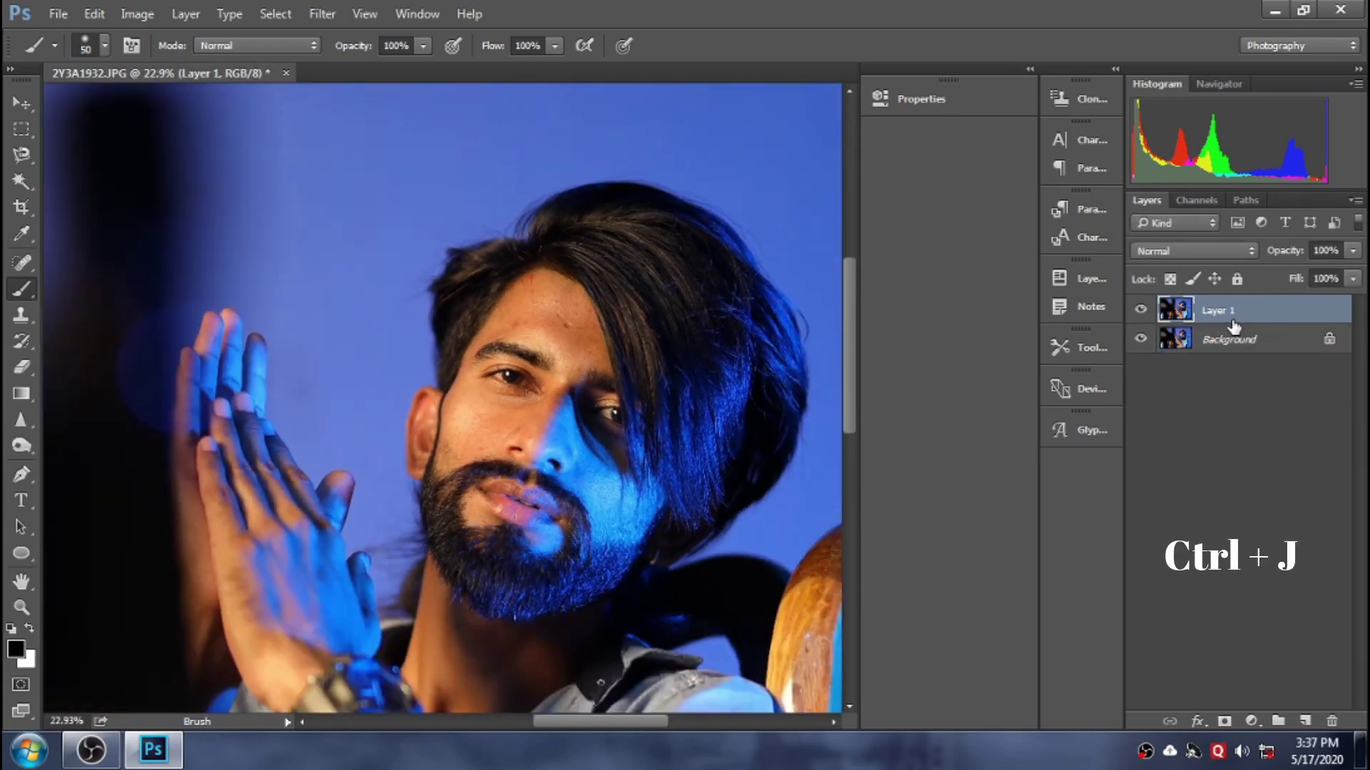
{"action": "right_click", "coordinate": [1230, 311]}
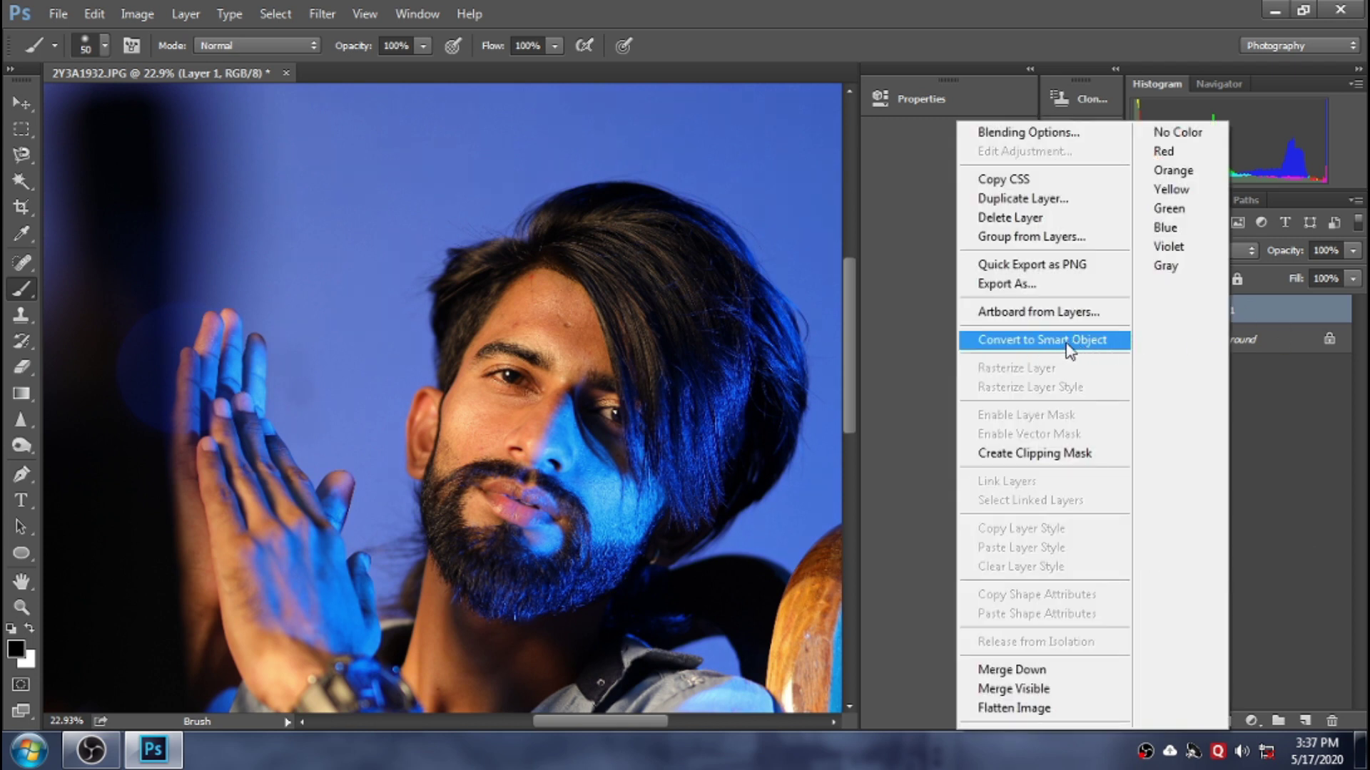
{"action": "left_click", "coordinate": [1046, 342]}
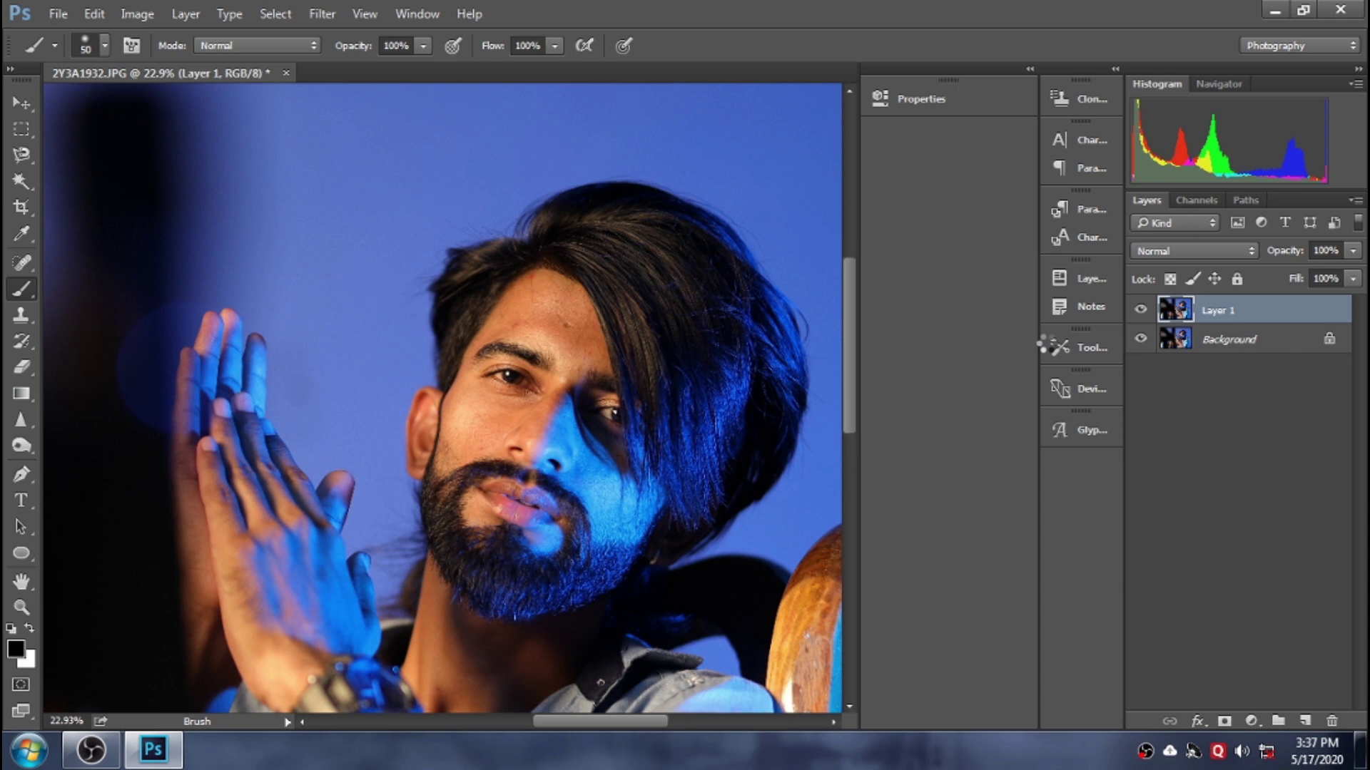
{"action": "key", "text": "ctrl+j"}
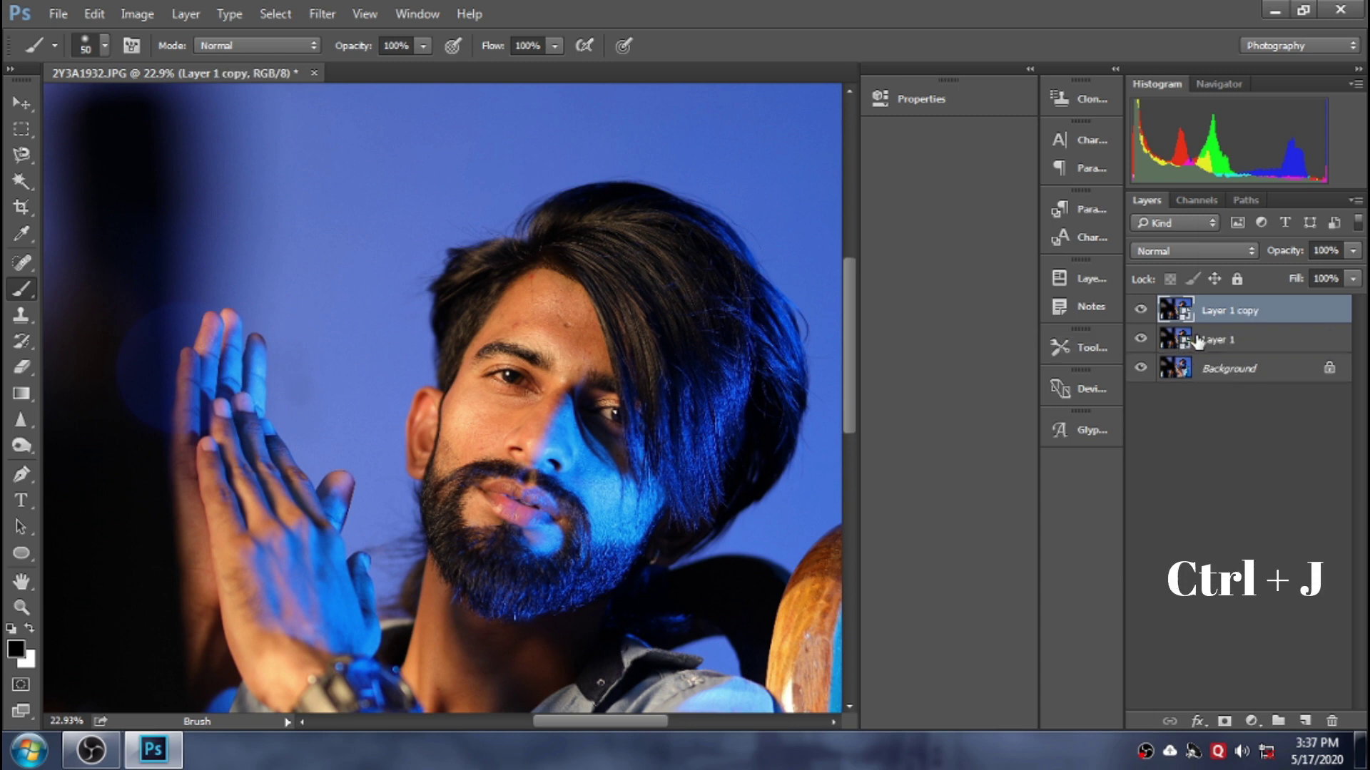
Step: Rename the layers 'color' and 'texture', hide texture, and select color
{"action": "double_click", "coordinate": [1240, 341]}
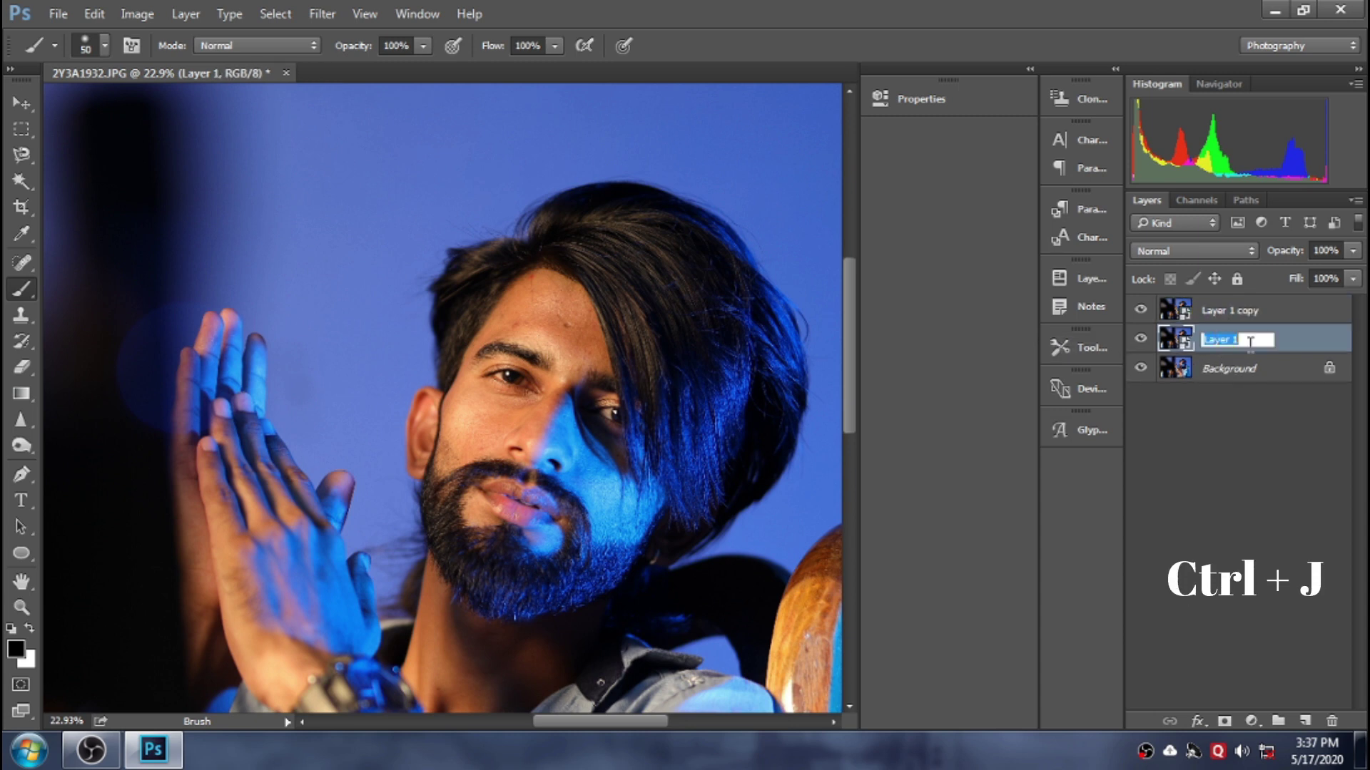
{"action": "type", "text": "color"}
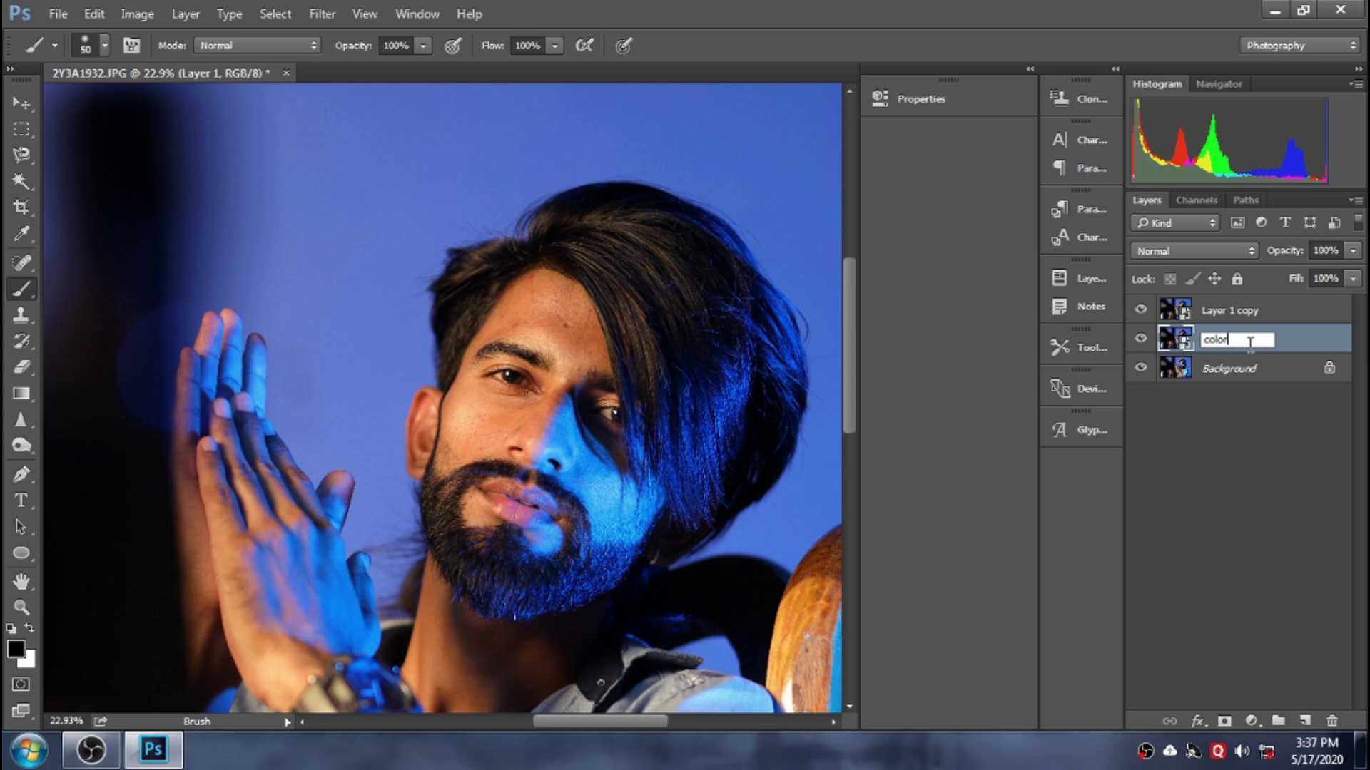
{"action": "key", "text": "Return"}
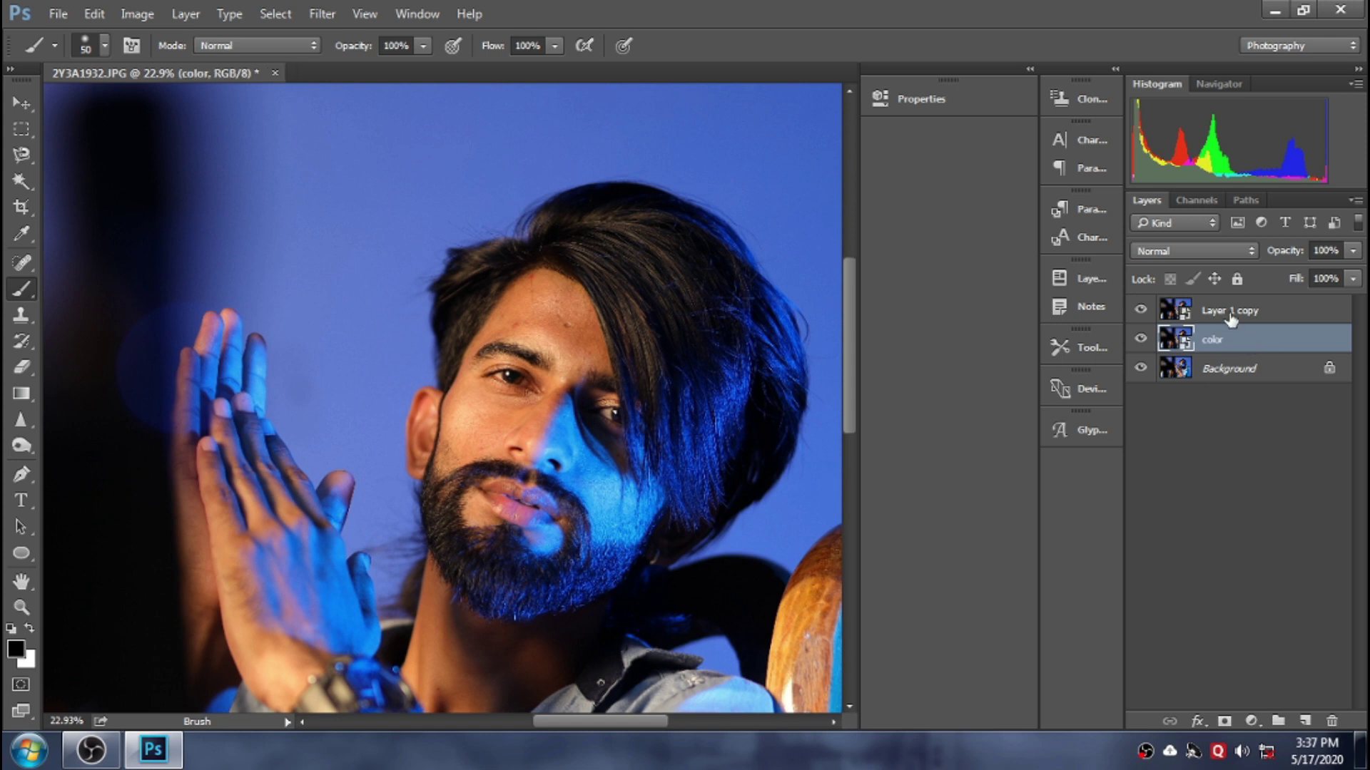
{"action": "double_click", "coordinate": [1231, 313]}
{"action": "type", "text": "t"}
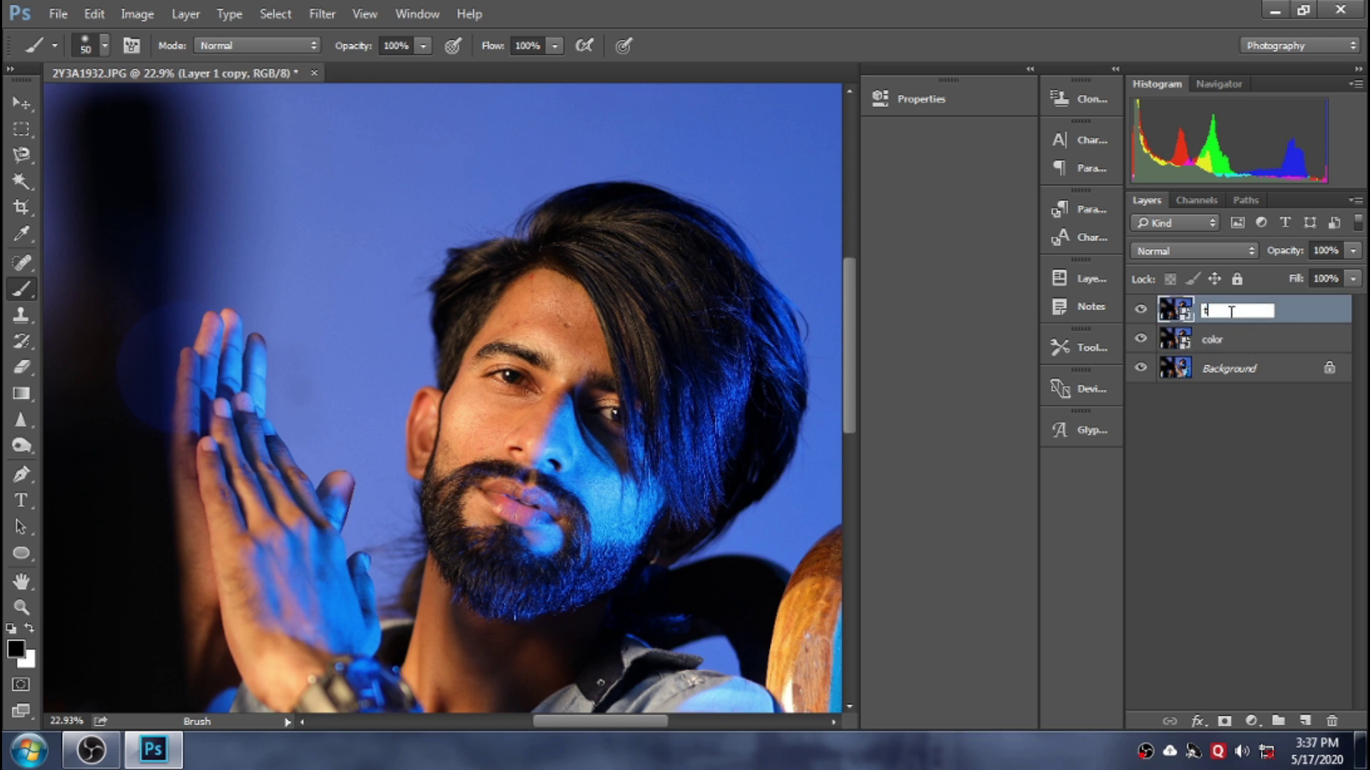
{"action": "type", "text": "extur"}
{"action": "type", "text": "e"}
{"action": "key", "text": "Return"}
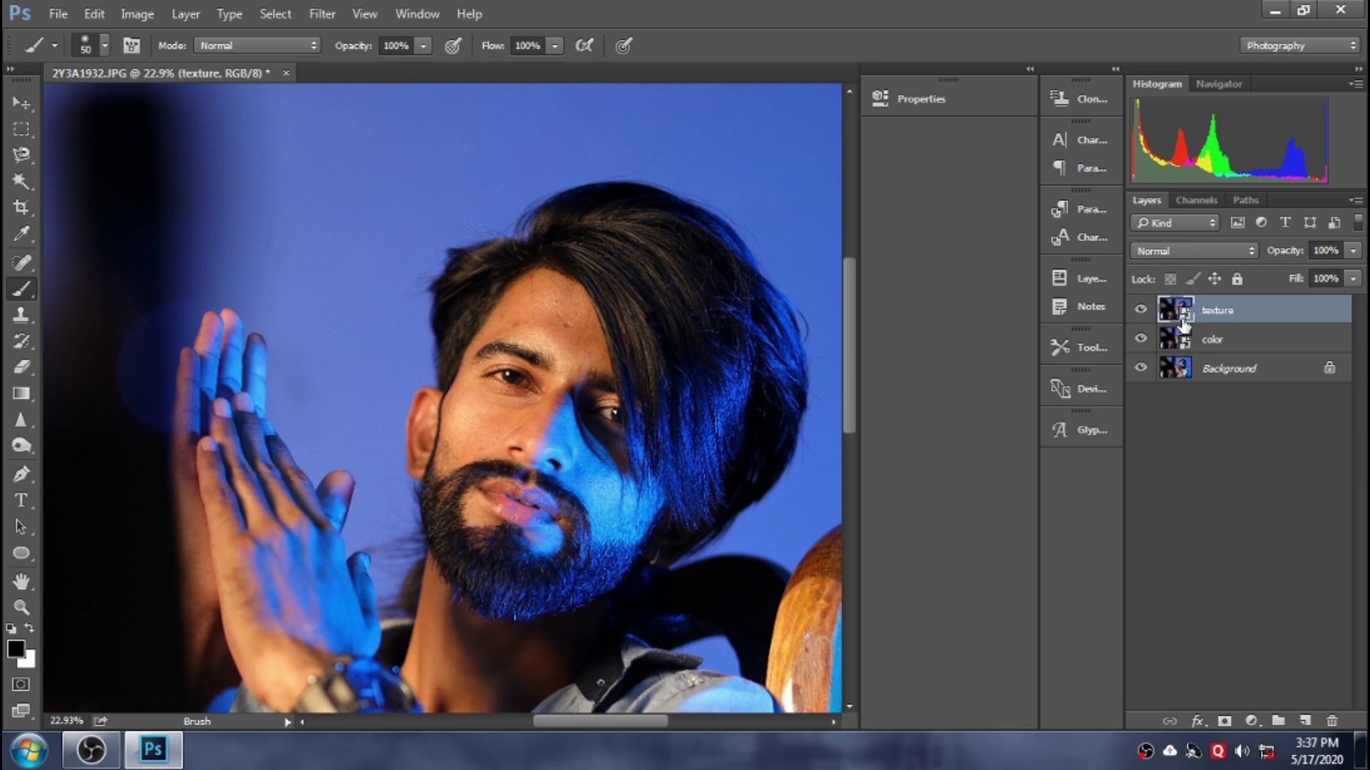
{"action": "left_click", "coordinate": [1141, 310]}
{"action": "left_click", "coordinate": [1208, 345]}
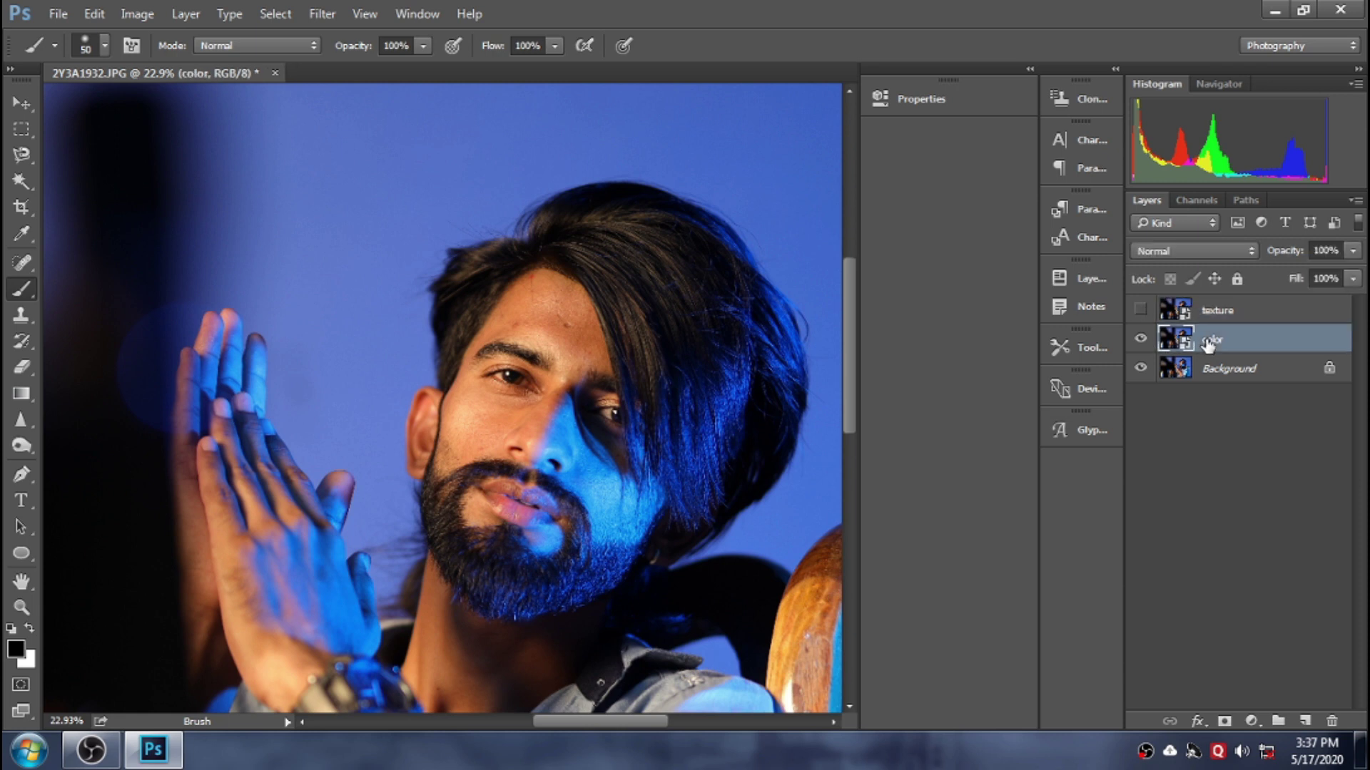
Step: Blur the color layer with a Gaussian Blur of about 19.6 px, then select texture
{"action": "left_click", "coordinate": [322, 13]}
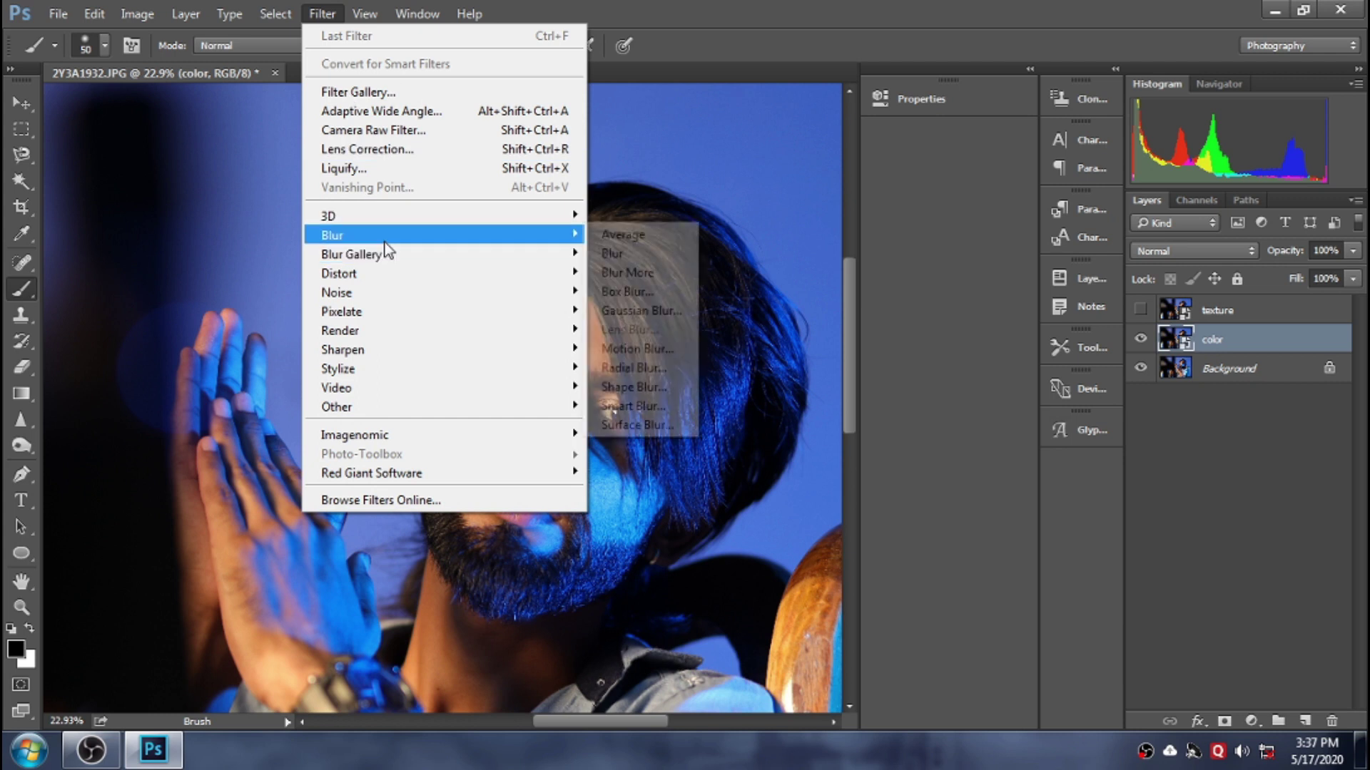
{"action": "mouse_move", "coordinate": [332, 234]}
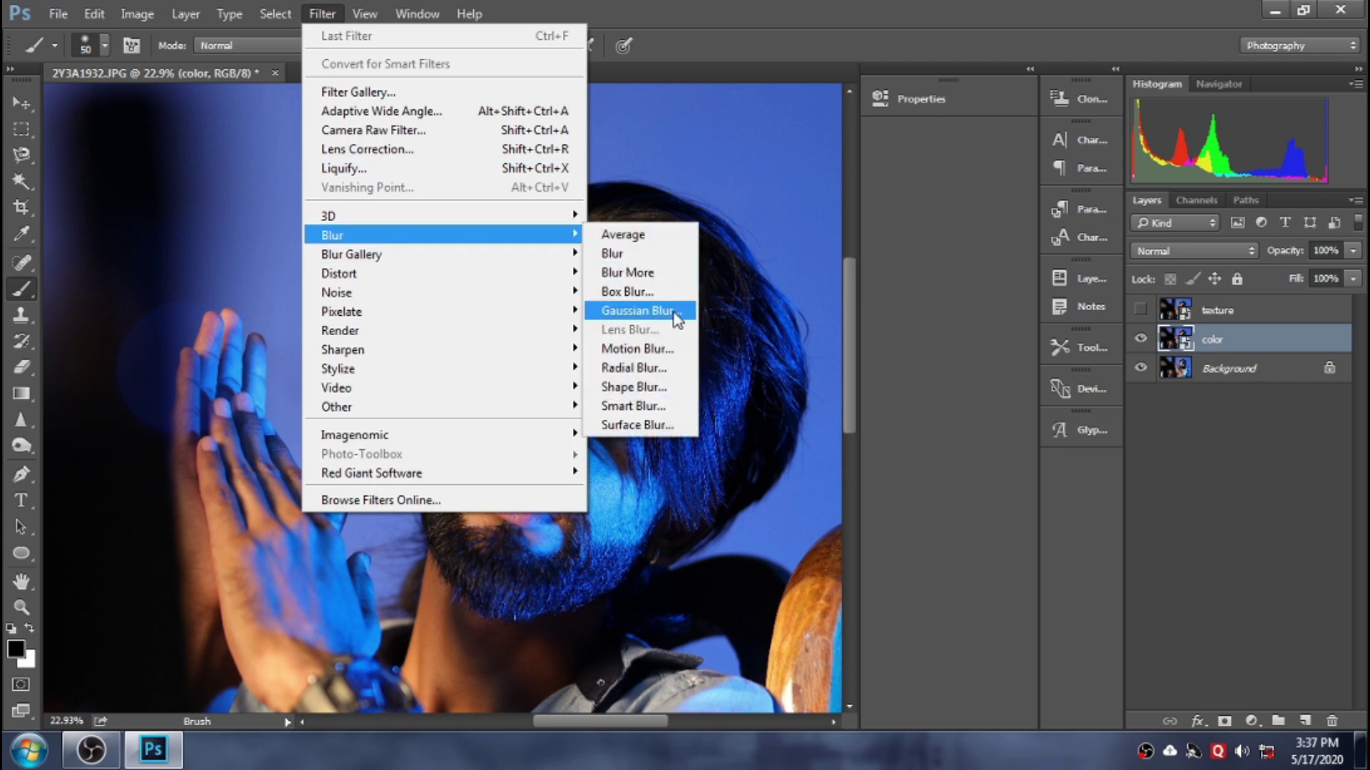
{"action": "left_click", "coordinate": [648, 315]}
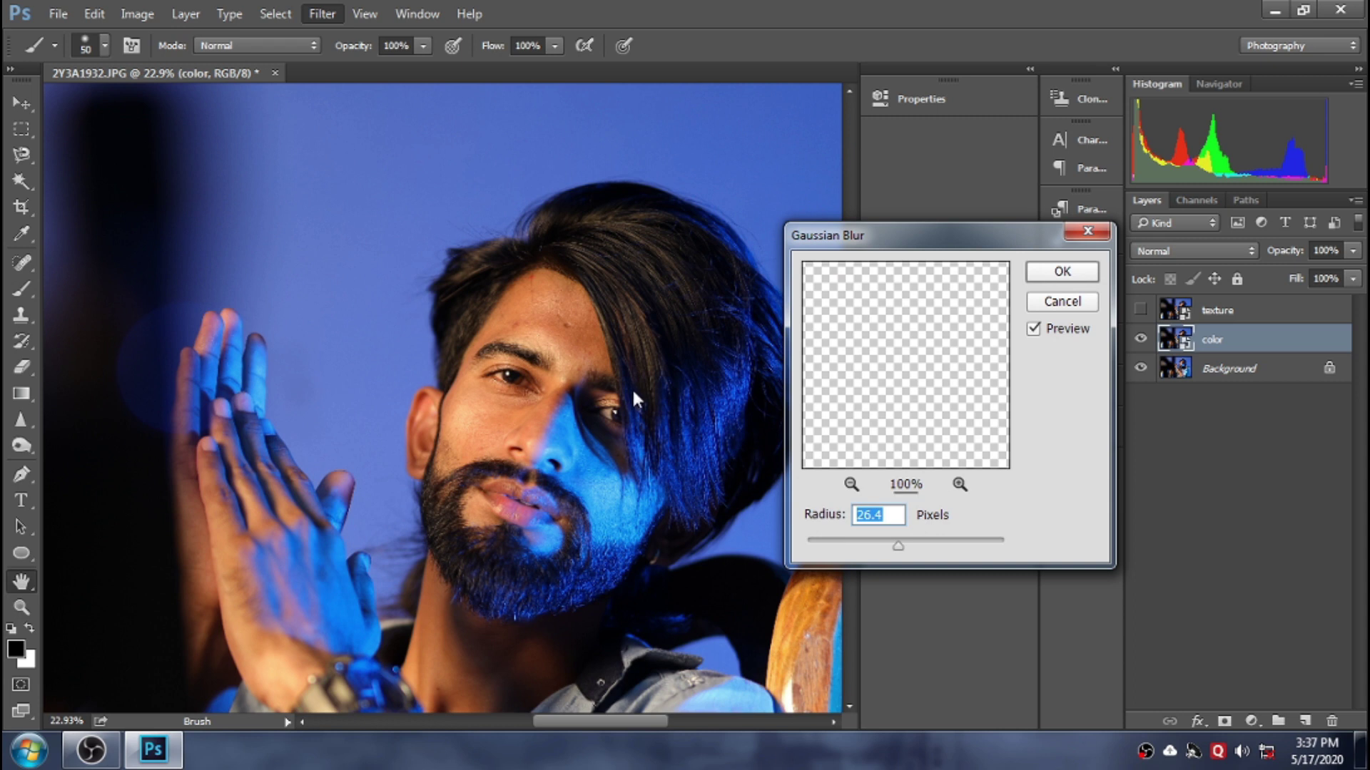
{"action": "left_click_drag", "start_coordinate": [890, 553], "coordinate": [873, 553]}
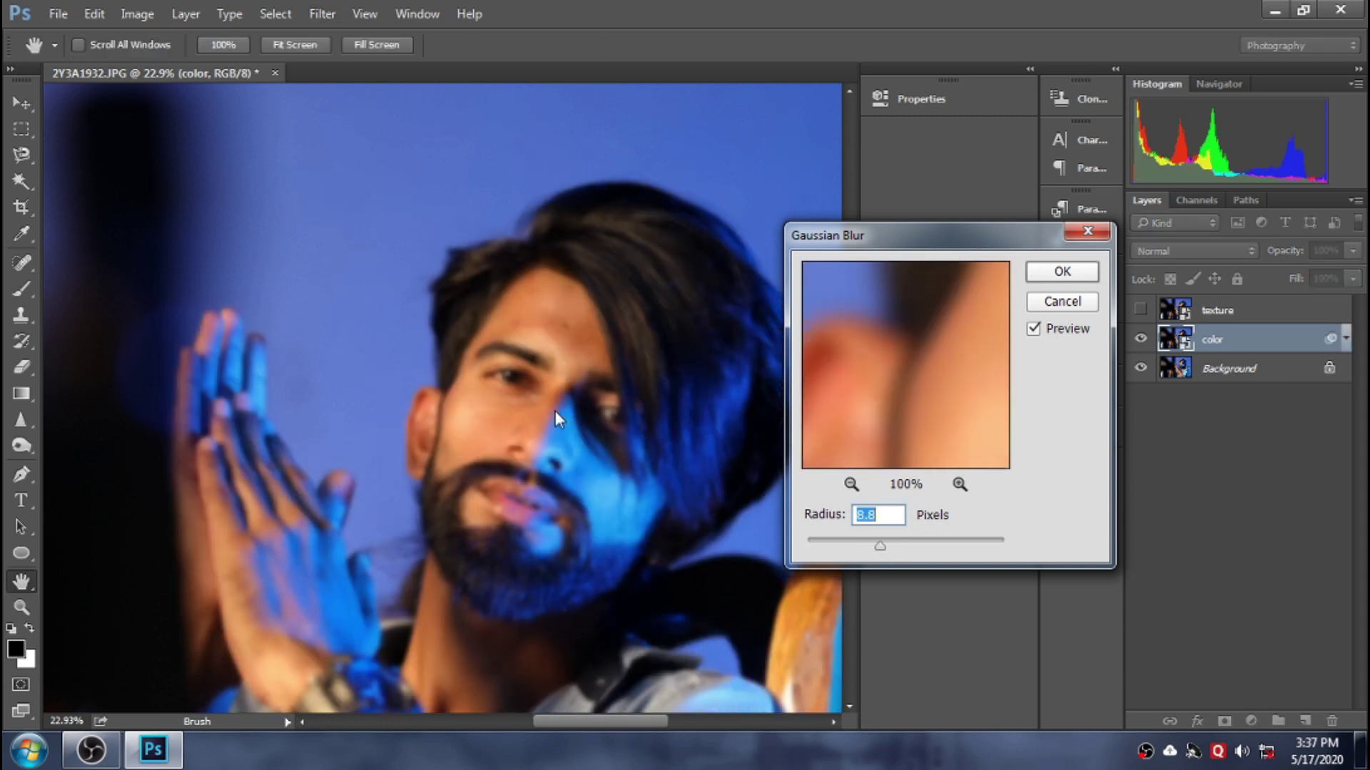
{"action": "left_click", "coordinate": [565, 320]}
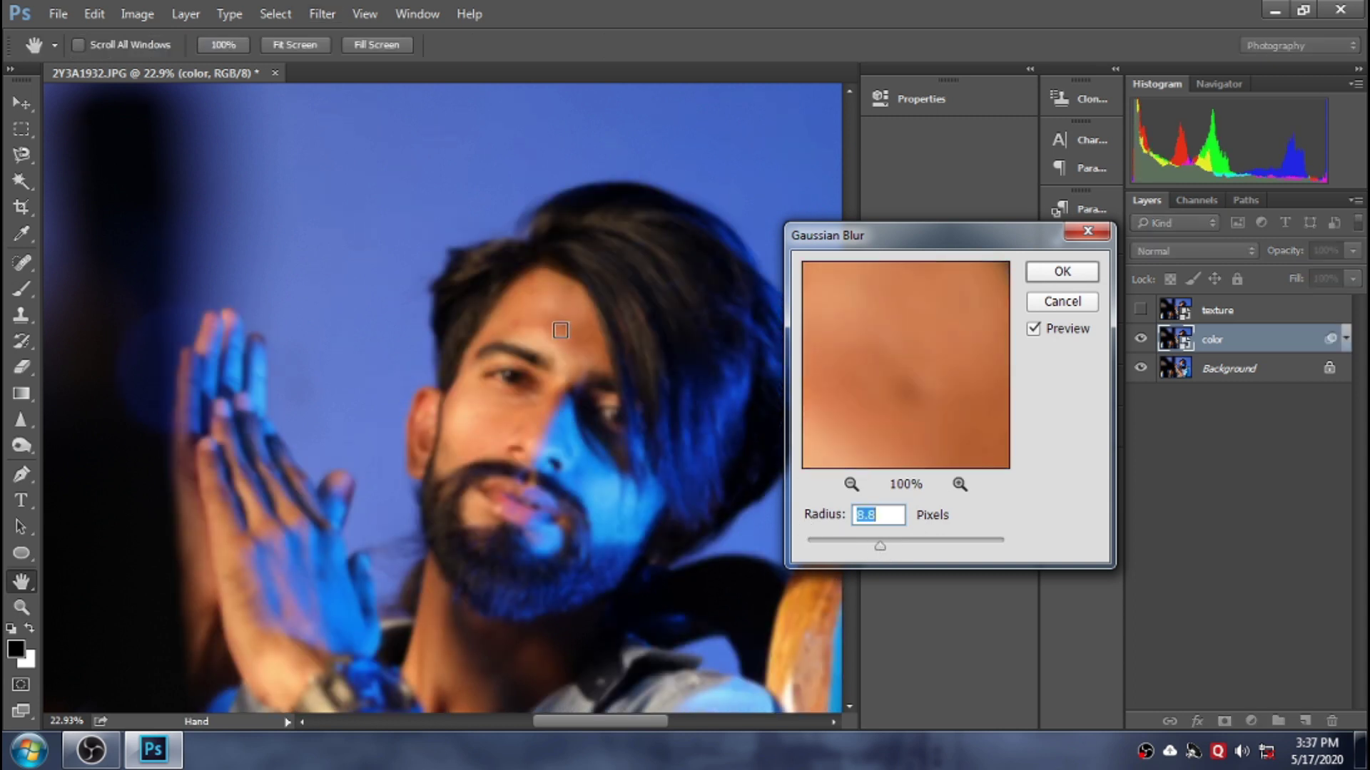
{"action": "left_click", "coordinate": [561, 331]}
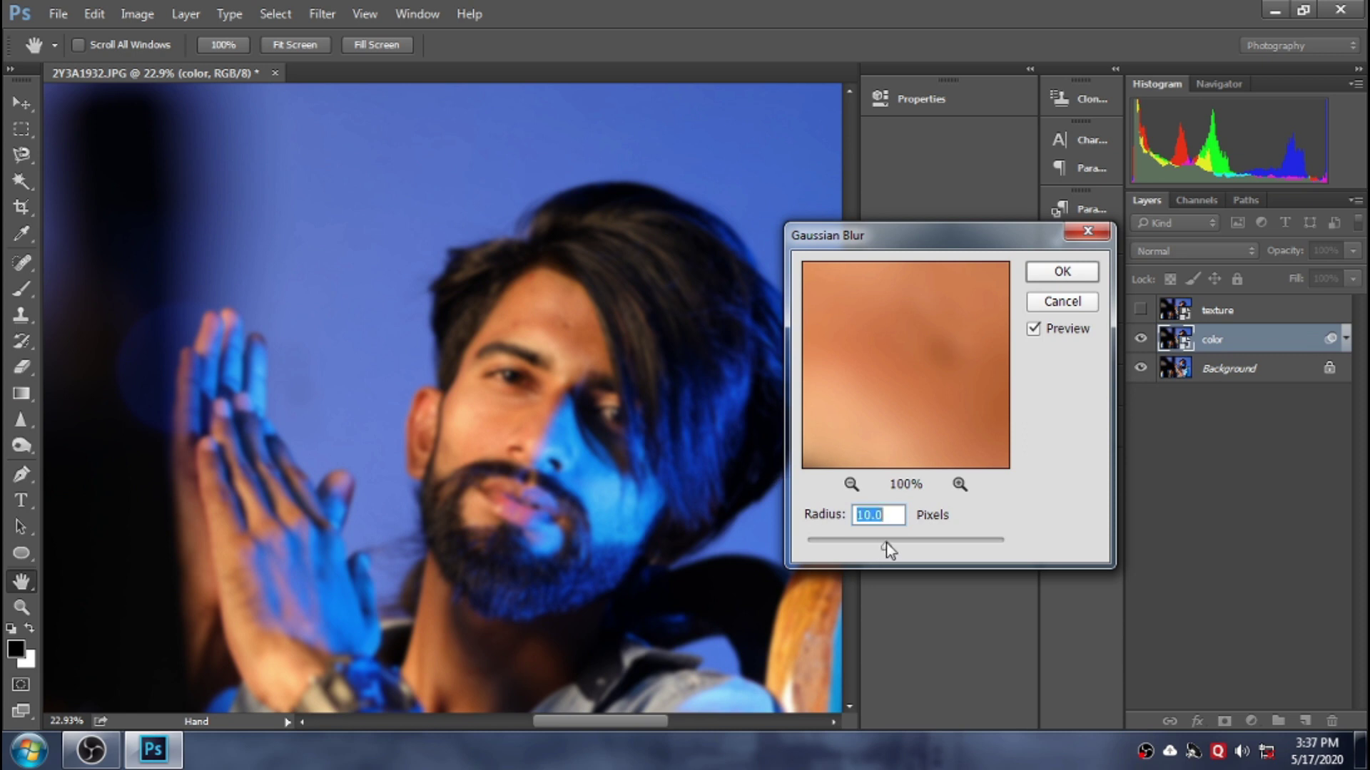
{"action": "left_click_drag", "start_coordinate": [890, 550], "coordinate": [892, 545]}
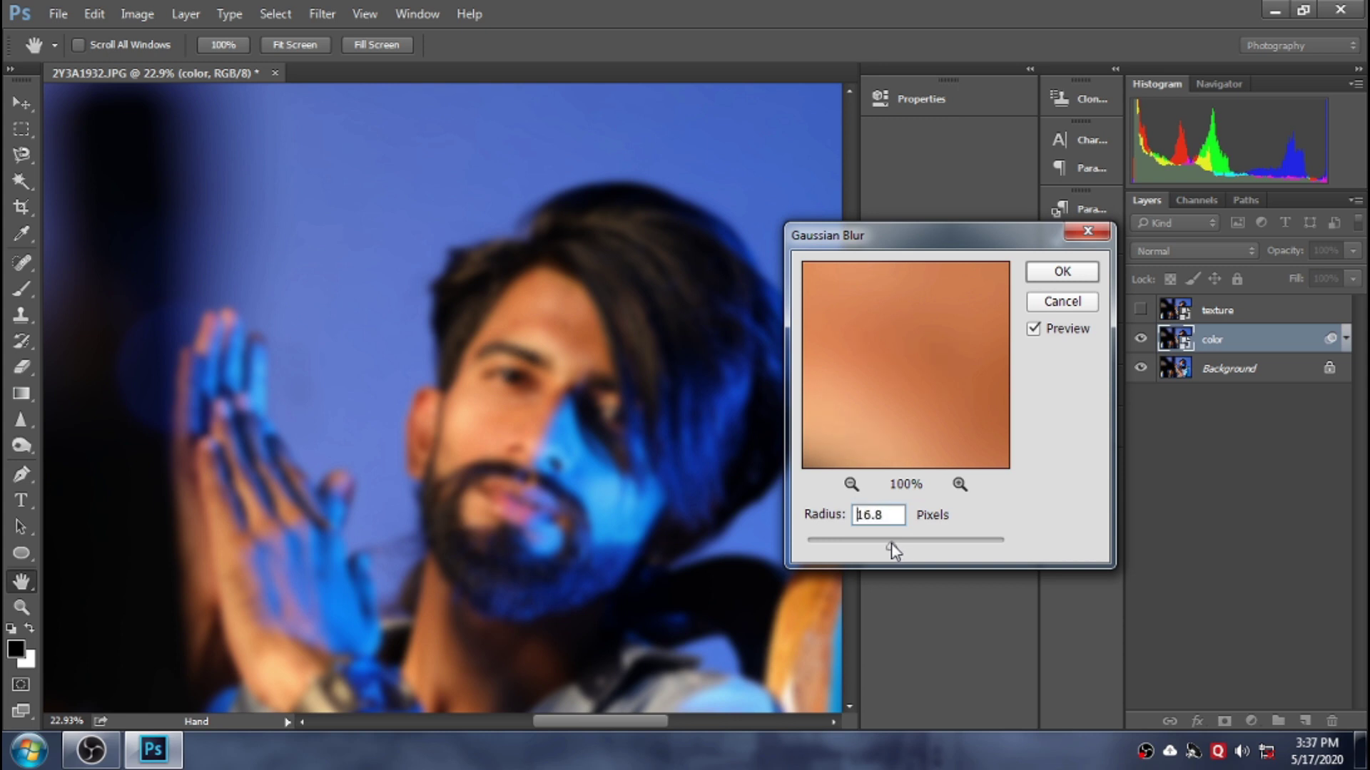
{"action": "left_click_drag", "start_coordinate": [891, 542], "coordinate": [892, 545]}
{"action": "left_click", "coordinate": [1049, 283]}
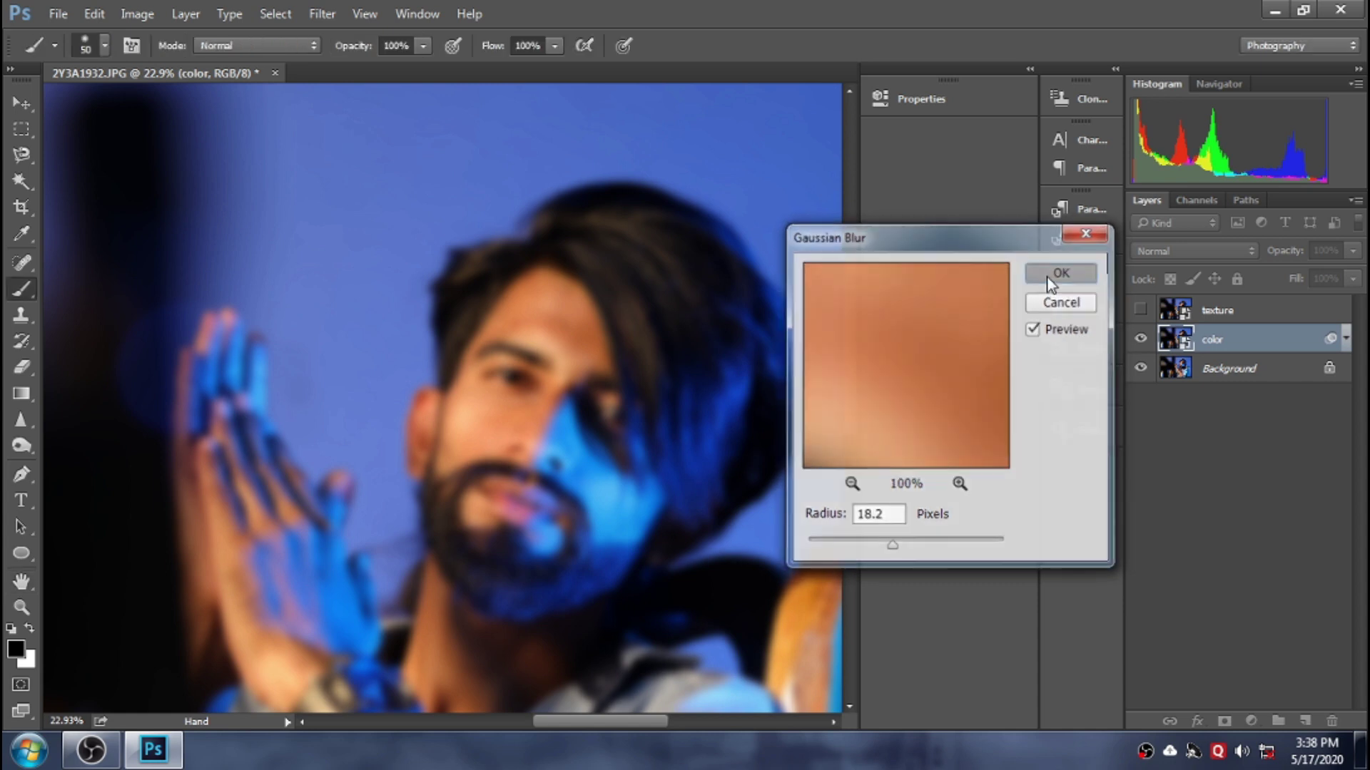
{"action": "left_click", "coordinate": [1217, 314]}
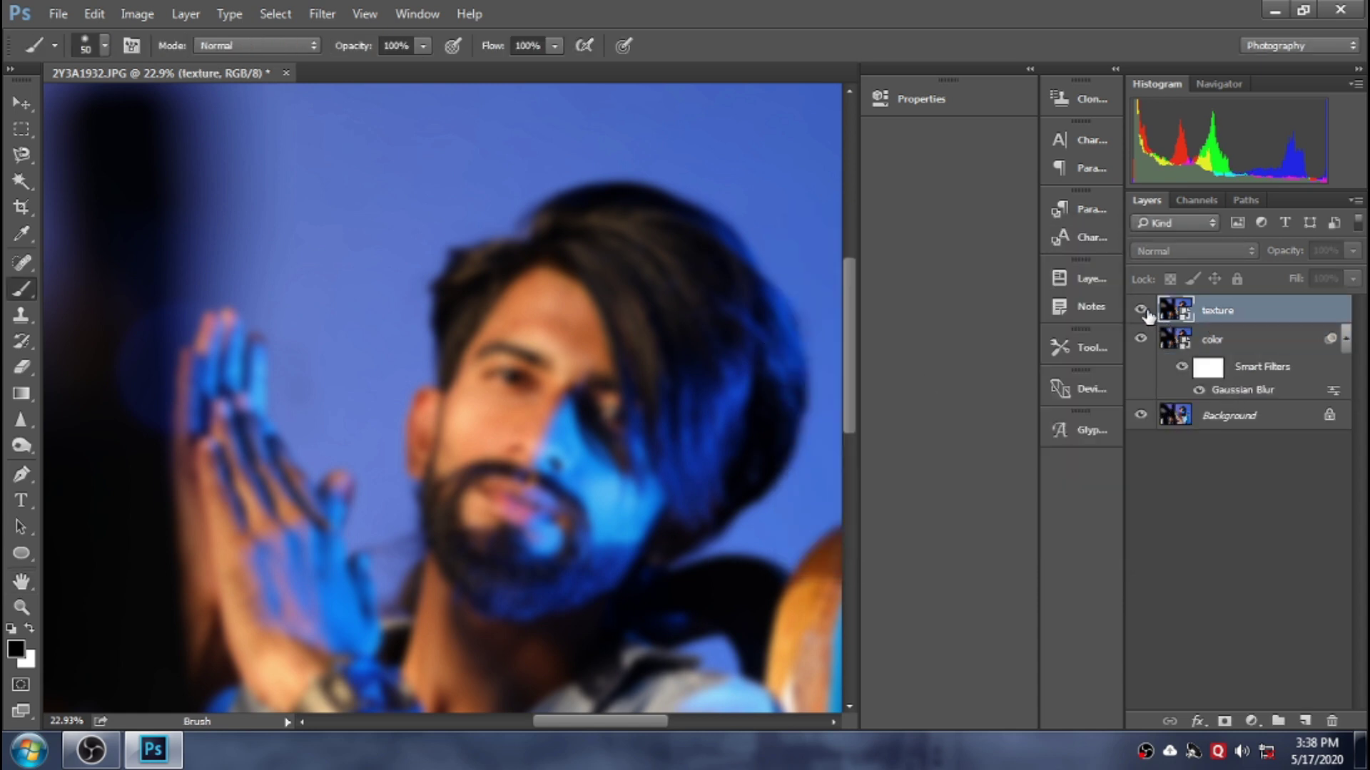
Step: Show the texture layer and apply a High Pass filter with about 3.2 px radius
{"action": "left_click", "coordinate": [1141, 310]}
{"action": "left_click", "coordinate": [615, 416], "text": "ctrl"}
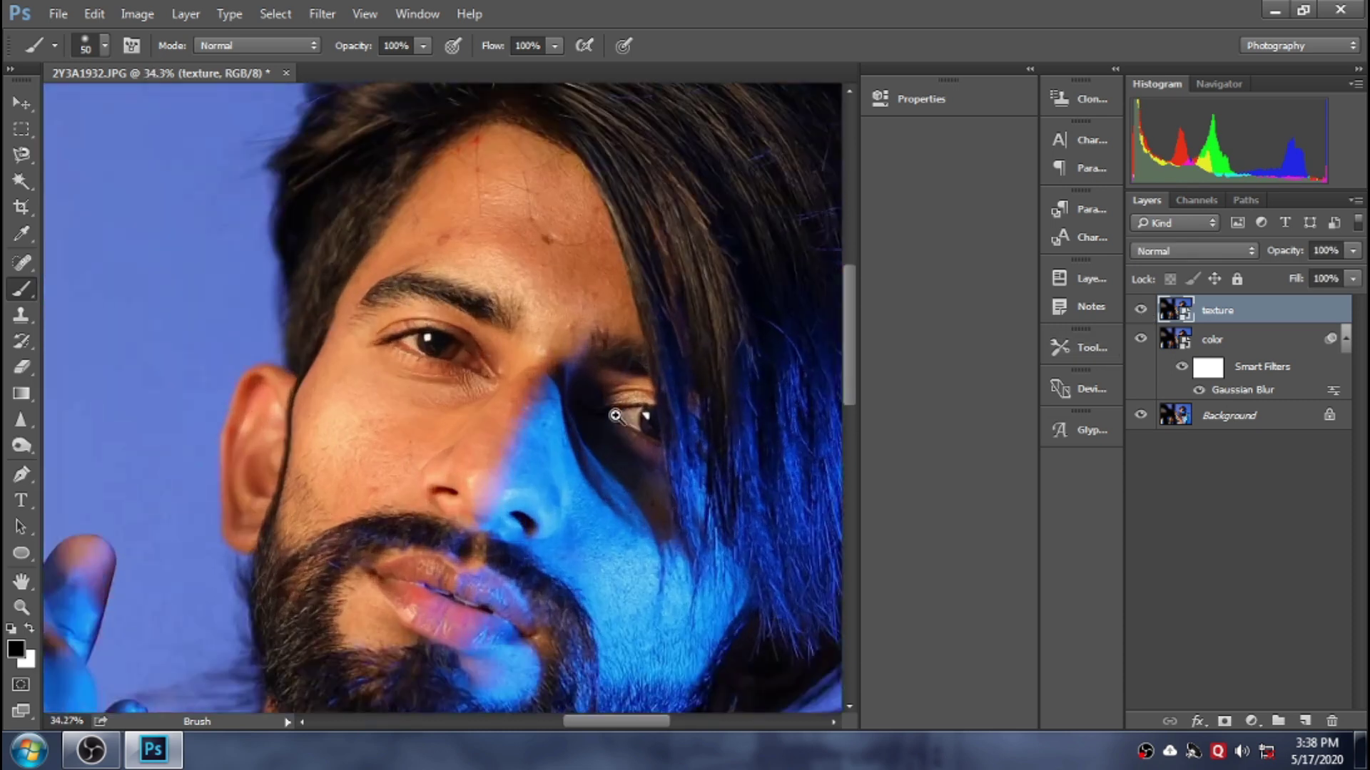
{"action": "left_click", "coordinate": [615, 415], "text": "ctrl"}
{"action": "left_click", "coordinate": [322, 14]}
{"action": "mouse_move", "coordinate": [337, 407]}
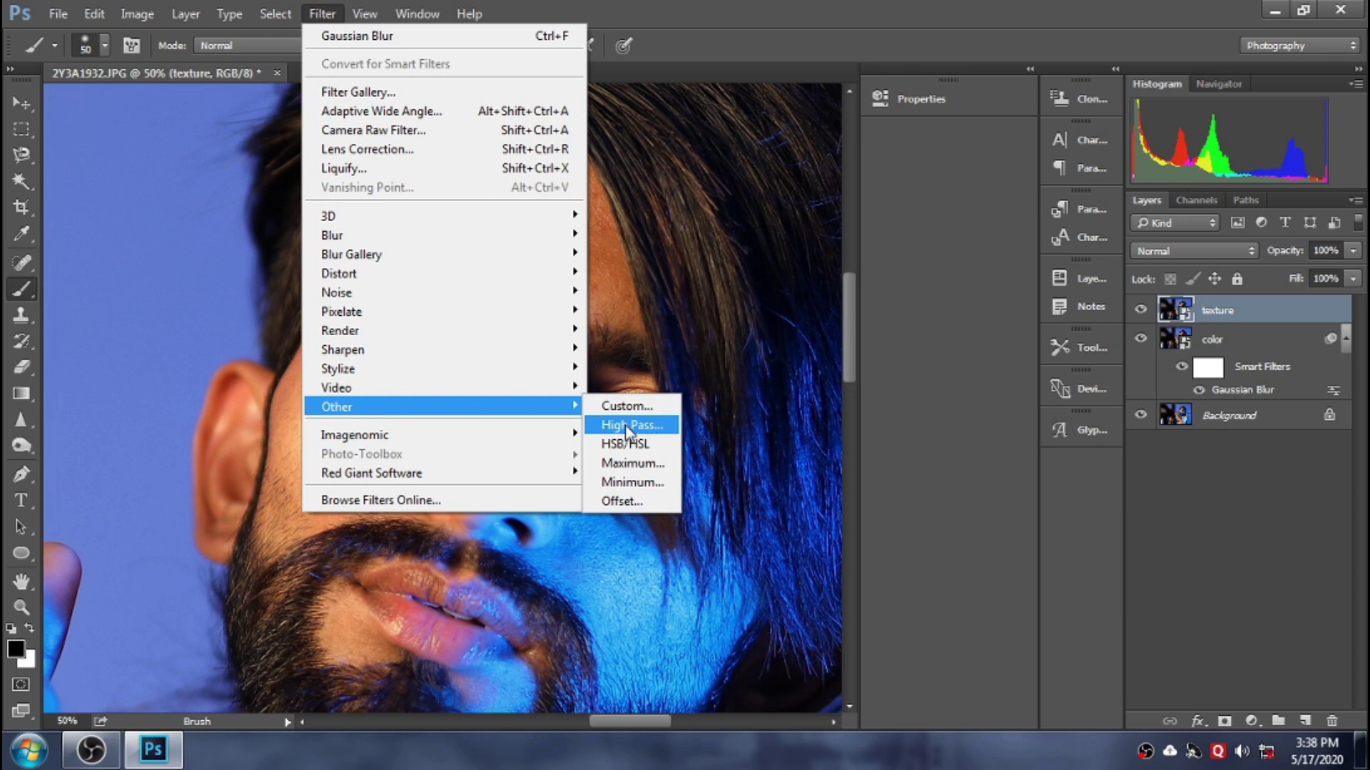
{"action": "left_click", "coordinate": [627, 426]}
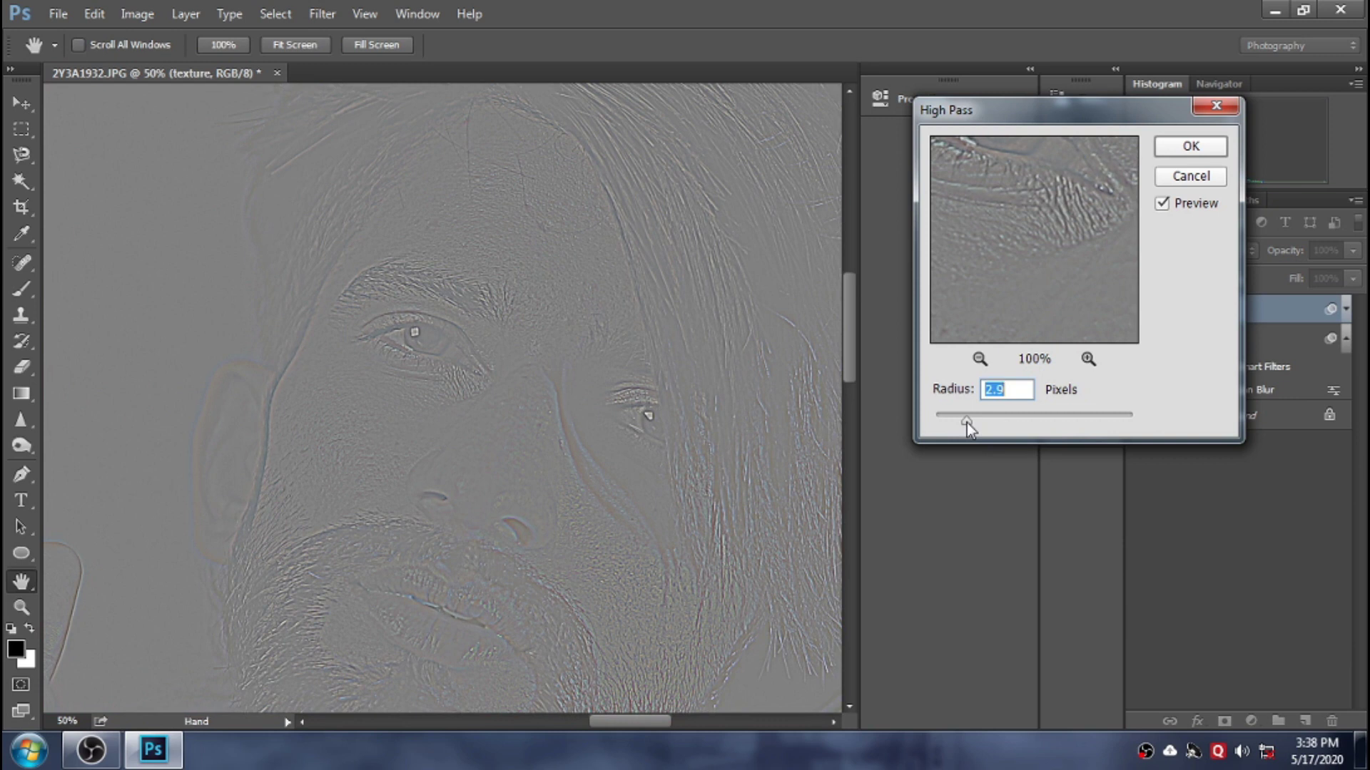
{"action": "left_click", "coordinate": [482, 327]}
{"action": "left_click_drag", "start_coordinate": [934, 281], "coordinate": [1058, 214]}
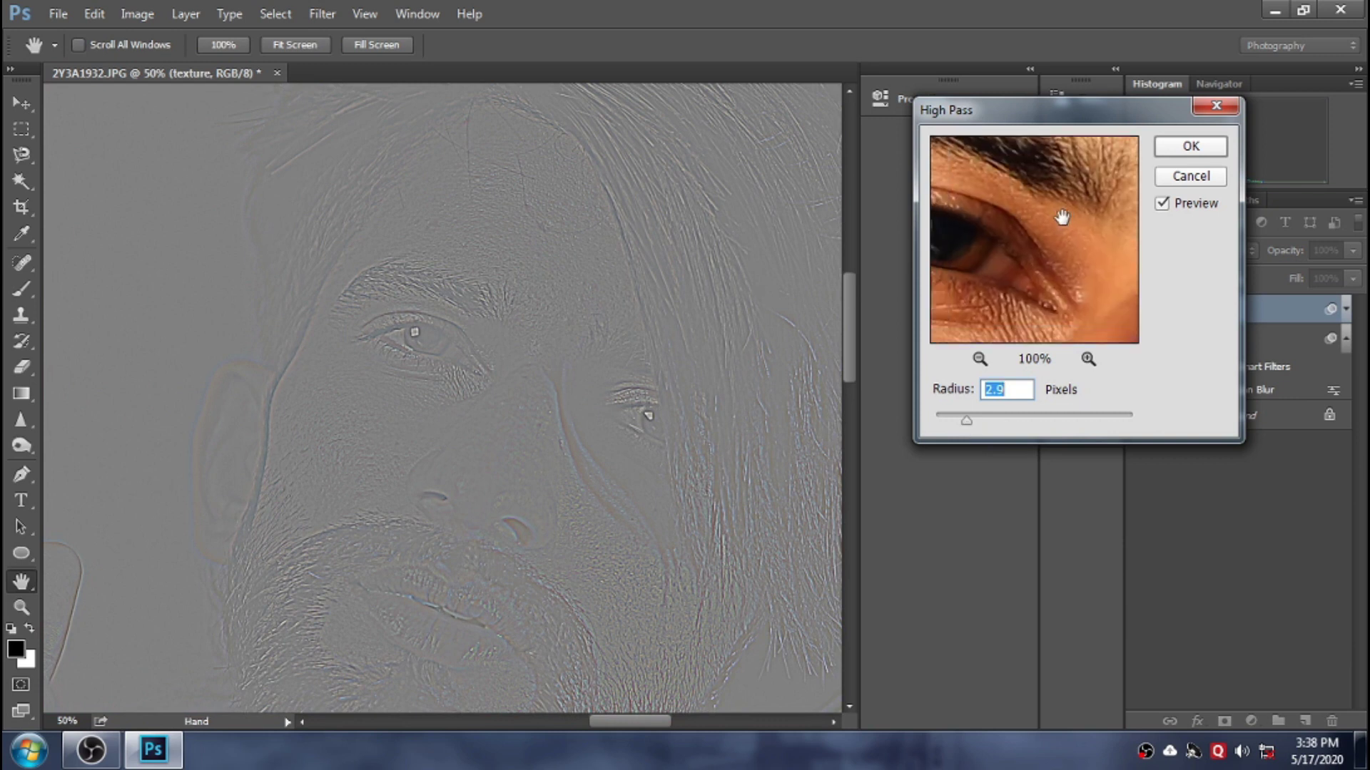
{"action": "mouse_move", "coordinate": [1039, 297]}
{"action": "left_mouse_down"}
{"action": "mouse_move", "coordinate": [943, 246]}
{"action": "mouse_move", "coordinate": [1070, 214]}
{"action": "mouse_move", "coordinate": [1066, 278]}
{"action": "left_mouse_up"}
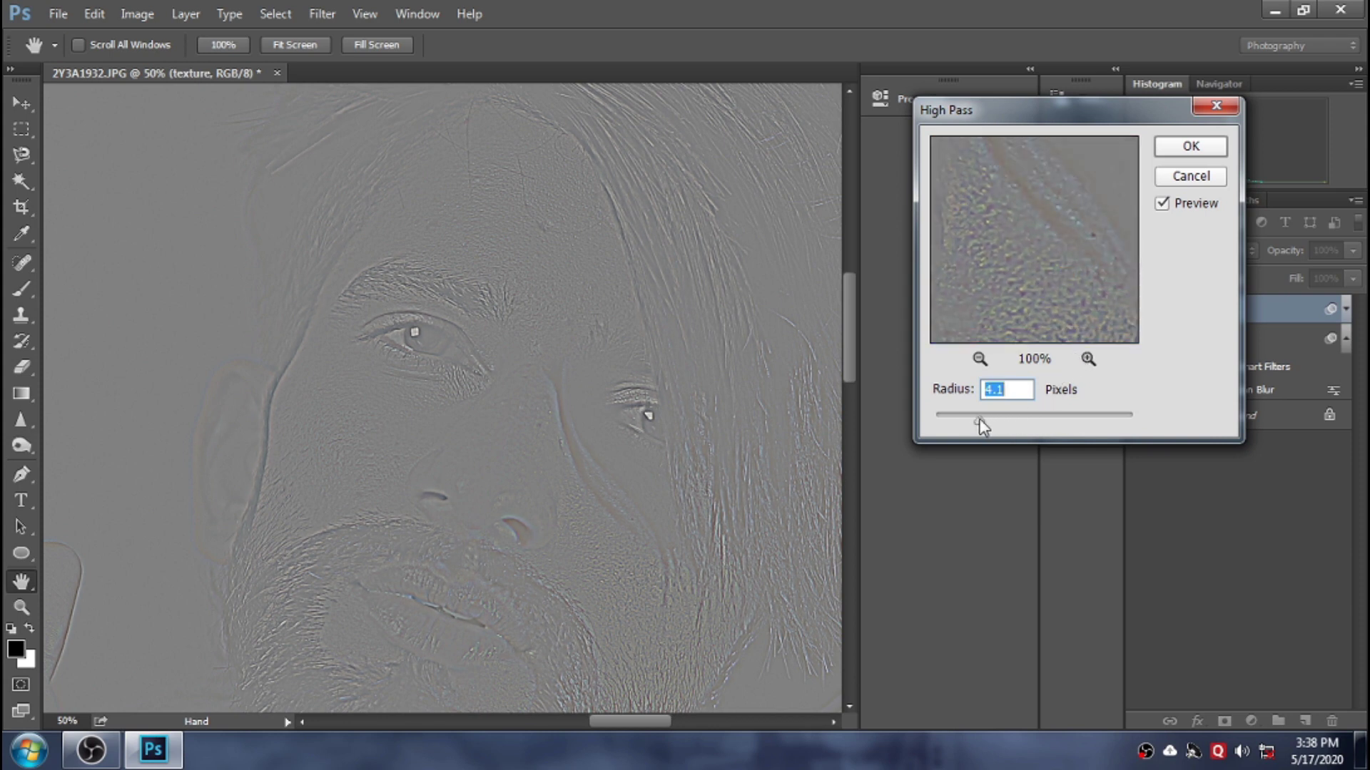
{"action": "left_click_drag", "start_coordinate": [979, 418], "coordinate": [977, 421]}
{"action": "left_click_drag", "start_coordinate": [969, 419], "coordinate": [967, 420]}
{"action": "left_click", "coordinate": [1182, 147]}
Step: Switch to the Brush tool for painting
{"action": "key", "text": "b"}
{"action": "scroll", "coordinate": [593, 332], "scroll_direction": "down", "scroll_amount": 2}
{"action": "key", "text": "ctrl+space"}
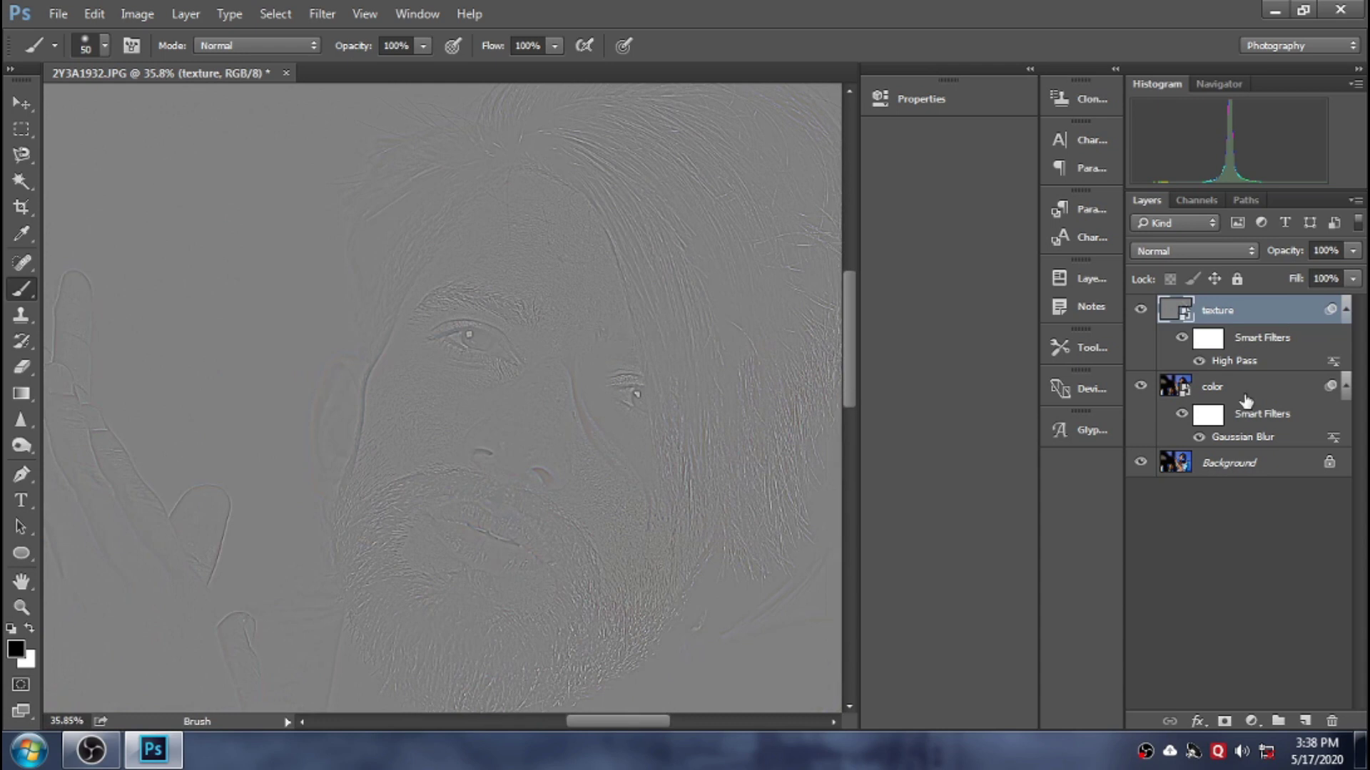
Step: Set texture's blend mode to Vivid Light and group it with color as Group 1
{"action": "left_click", "coordinate": [1192, 251]}
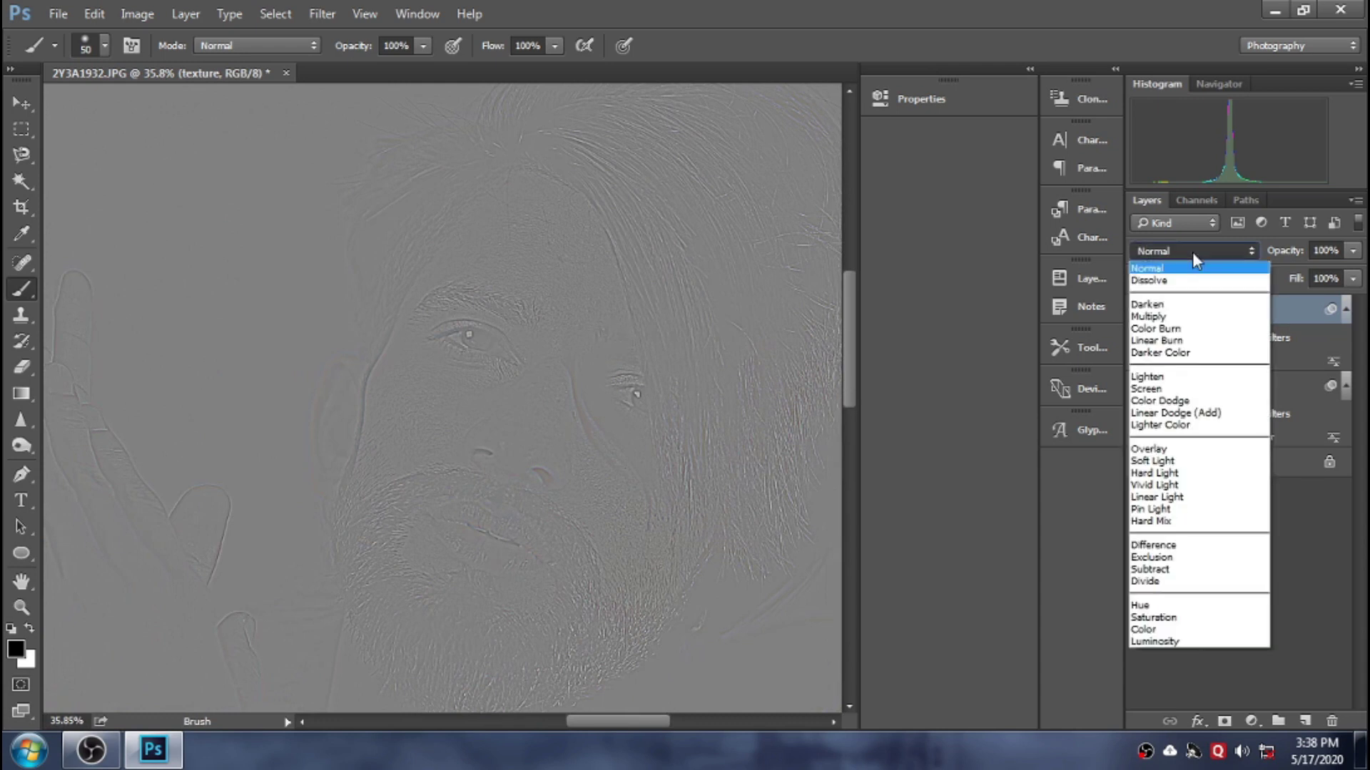
{"action": "left_click", "coordinate": [1192, 486]}
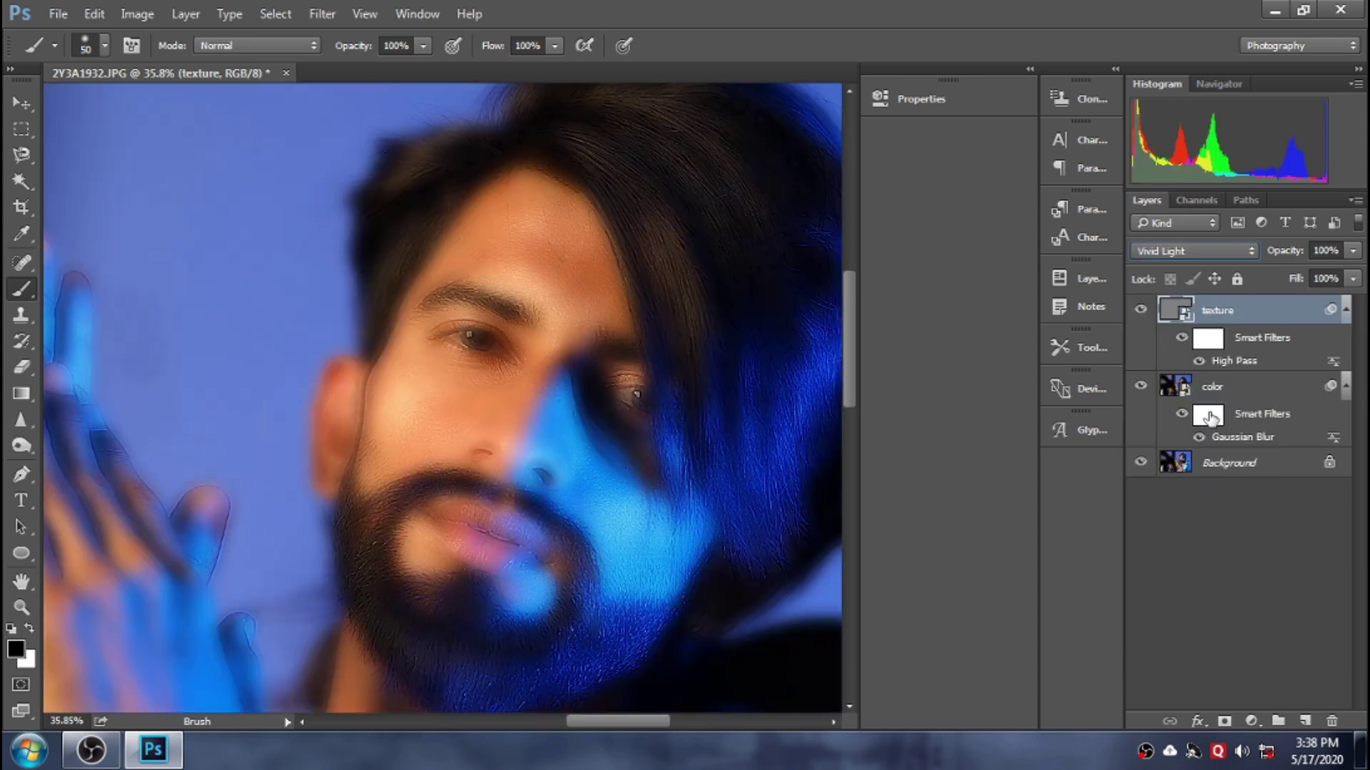
{"action": "left_click", "coordinate": [1274, 389], "text": "ctrl"}
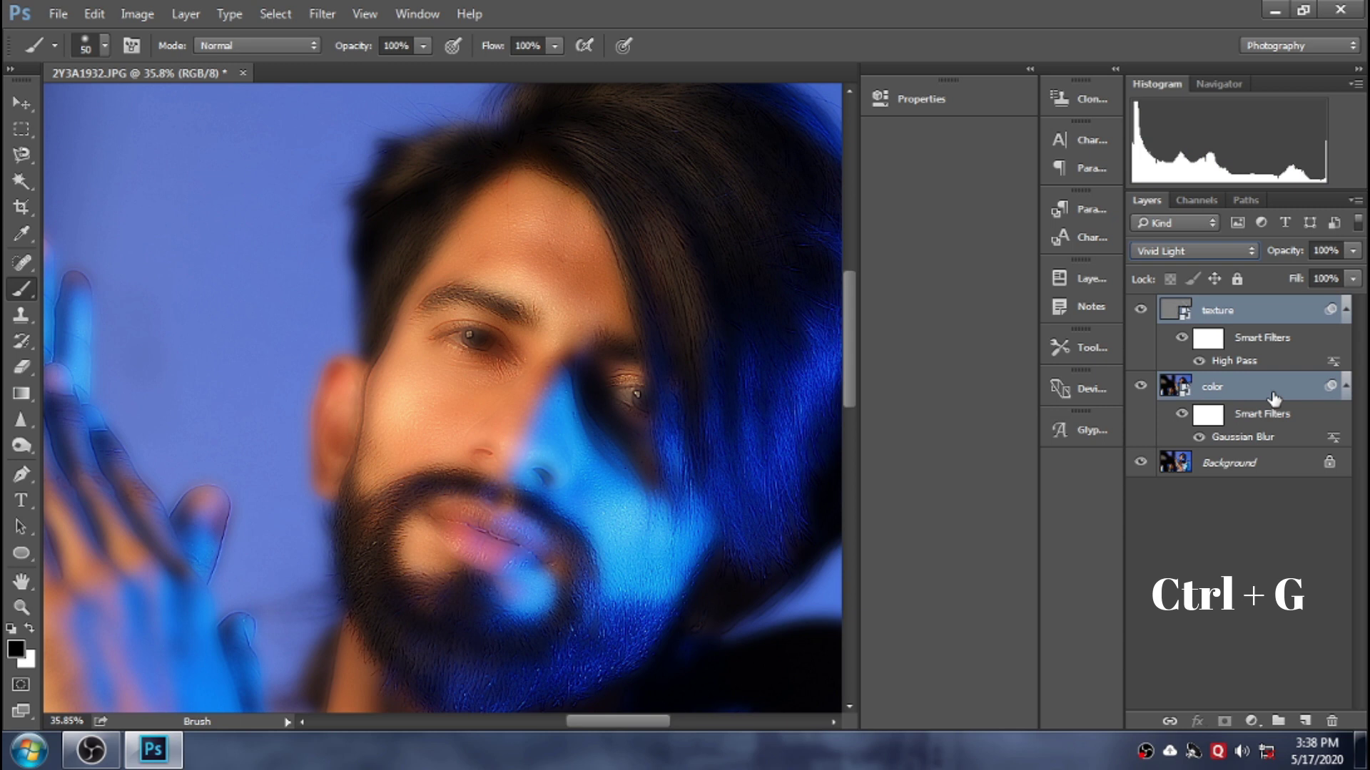
{"action": "key", "text": "ctrl+g"}
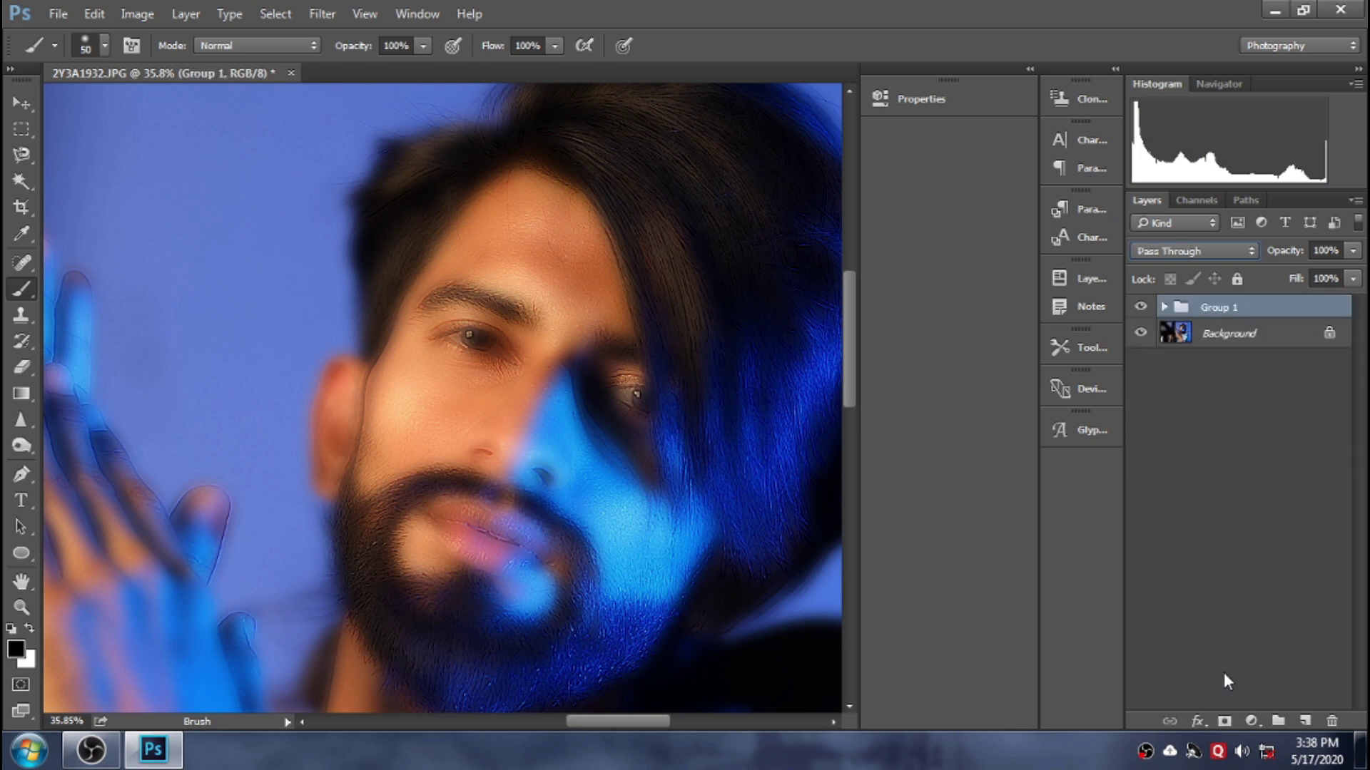
Step: Add a layer mask to Group 1 and invert it to black
{"action": "left_click", "coordinate": [1225, 721]}
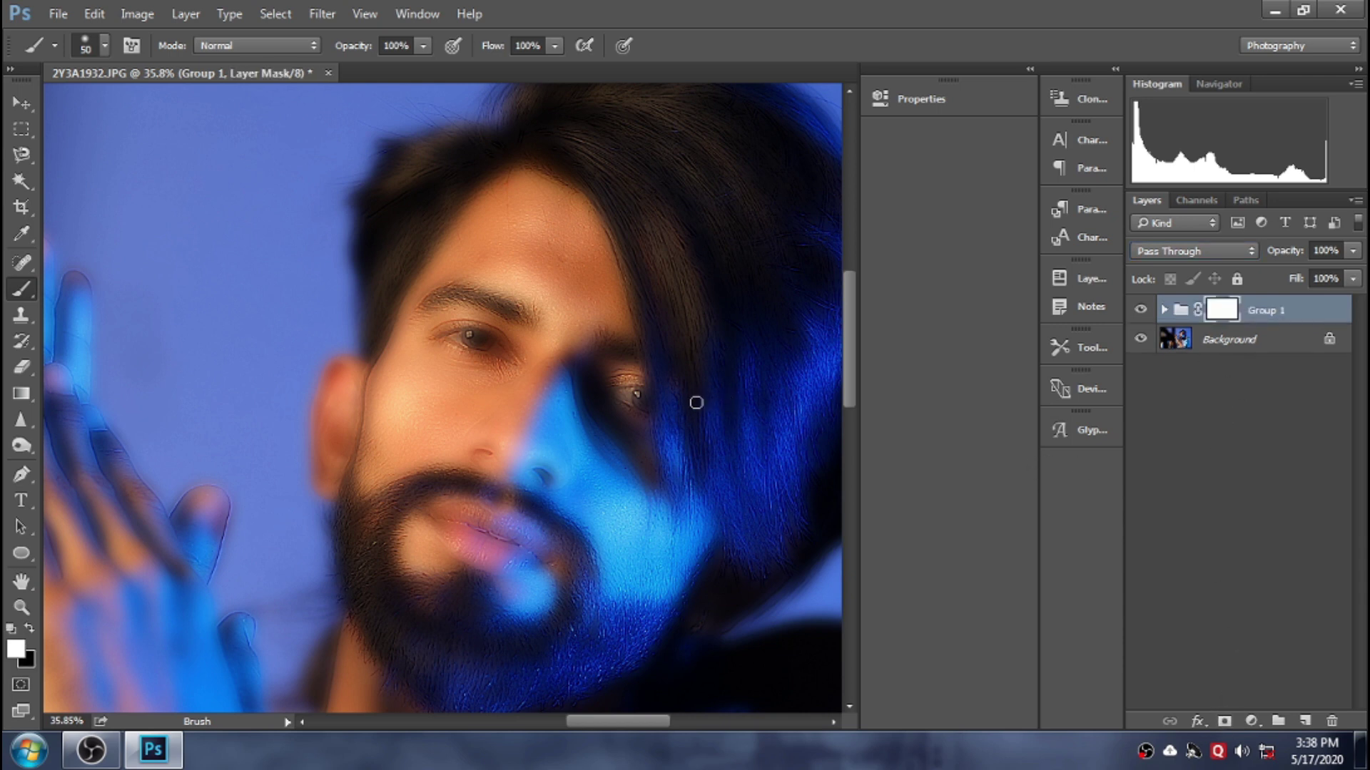
{"action": "key", "text": "ctrl+i"}
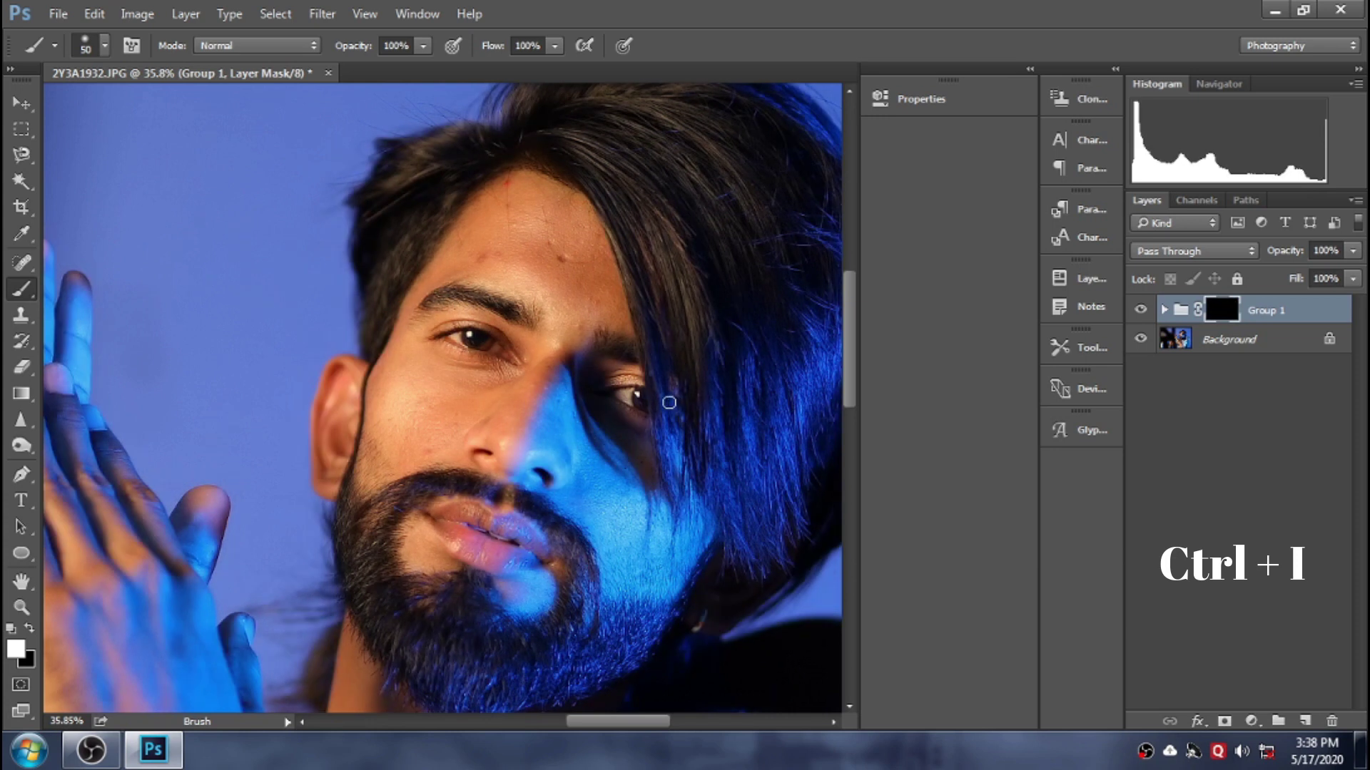
{"action": "scroll", "coordinate": [580, 392], "scroll_direction": "down", "scroll_amount": 1}
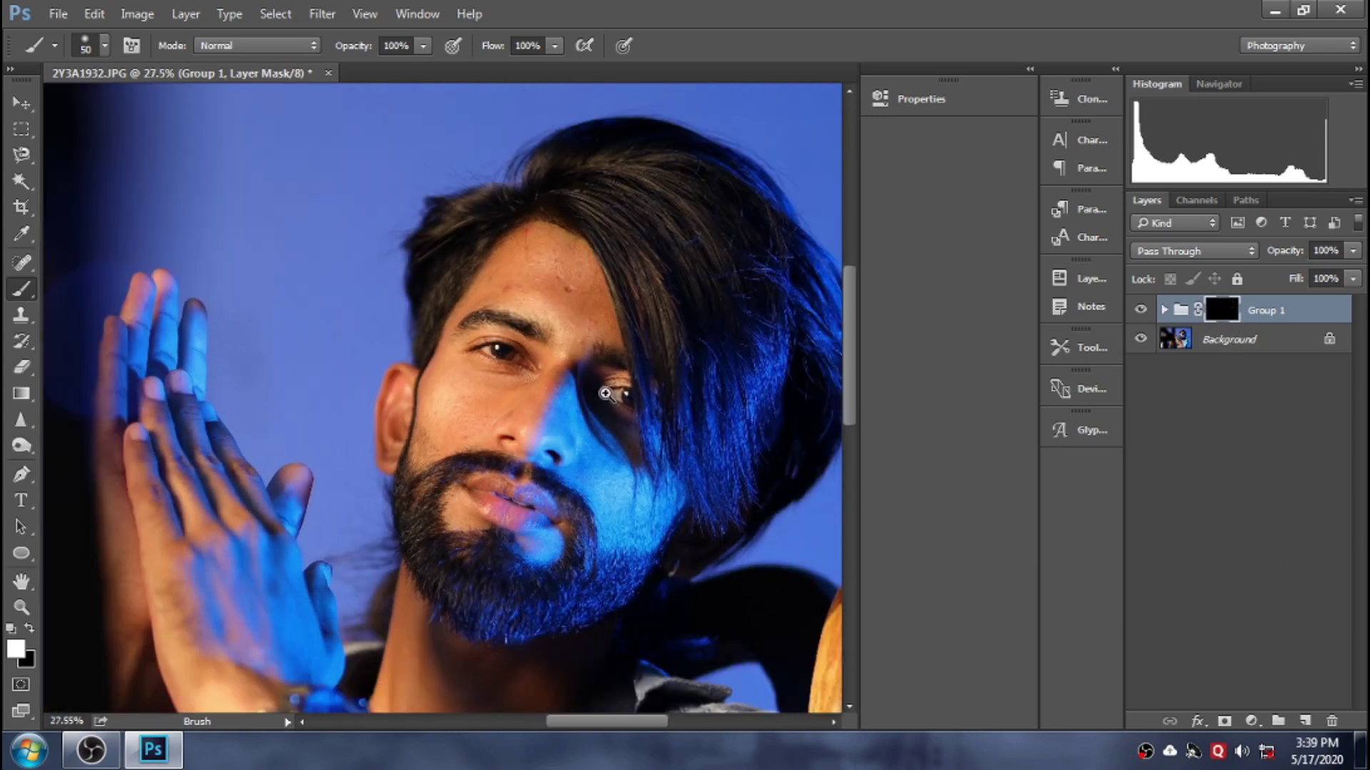
{"action": "scroll", "coordinate": [605, 393], "scroll_direction": "up", "scroll_amount": 1}
Step: Pick the soft round 50 px brush tip with 0% hardness
{"action": "right_click", "coordinate": [20, 295]}
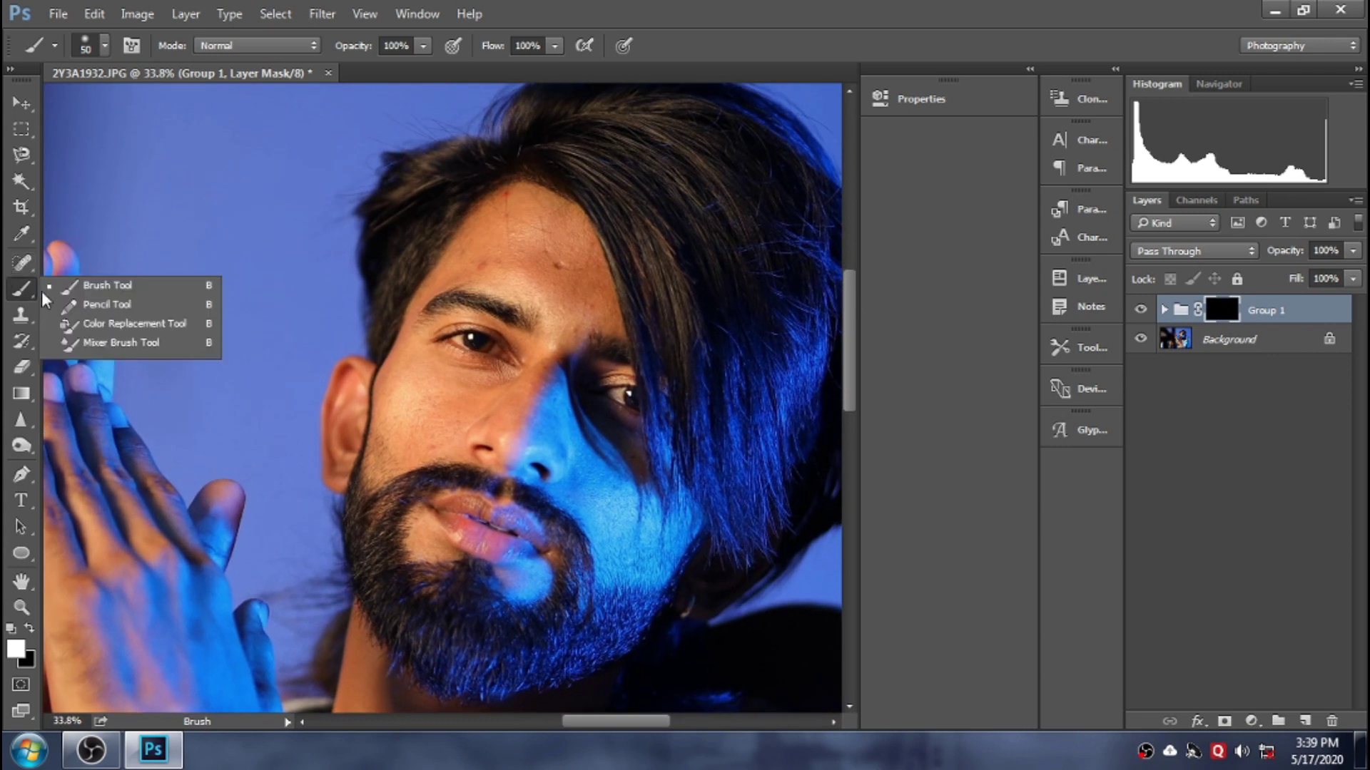
{"action": "left_click", "coordinate": [144, 289]}
{"action": "left_click", "coordinate": [106, 48]}
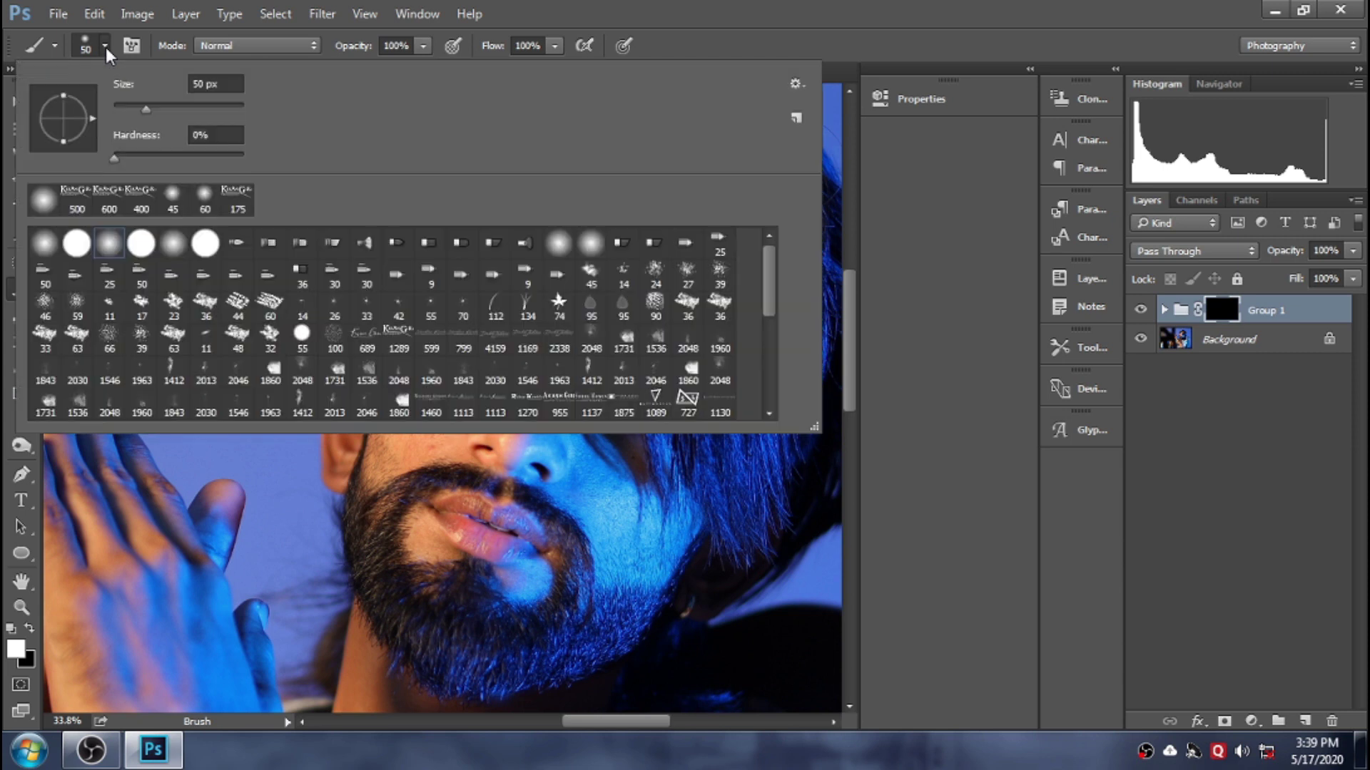
{"action": "left_click", "coordinate": [110, 251]}
Step: Confirm the soft round tip, zoom to 50%, and verify the foreground colour is white
{"action": "double_click", "coordinate": [105, 243]}
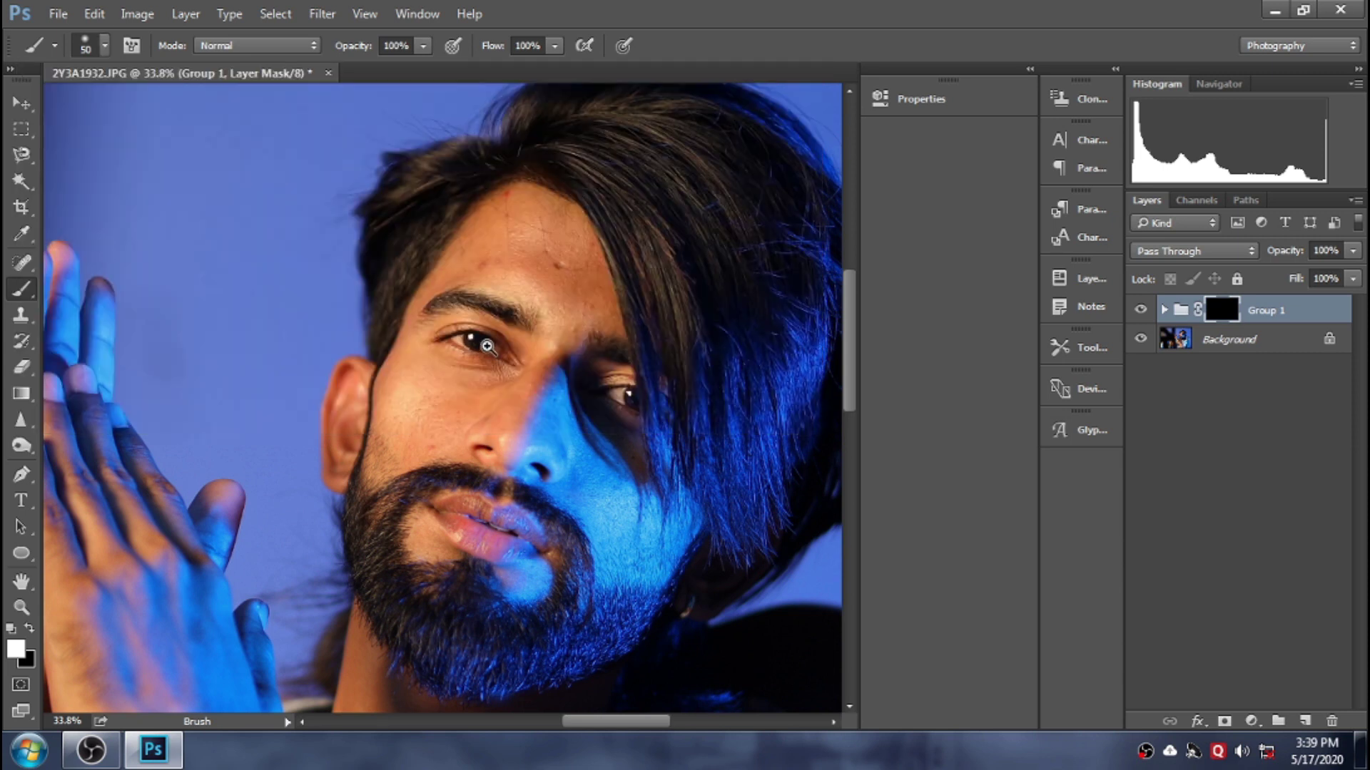
{"action": "left_click", "coordinate": [488, 347]}
{"action": "scroll", "coordinate": [431, 406], "scroll_direction": "up", "scroll_amount": 2}
{"action": "scroll", "coordinate": [316, 436], "scroll_direction": "up", "scroll_amount": 2}
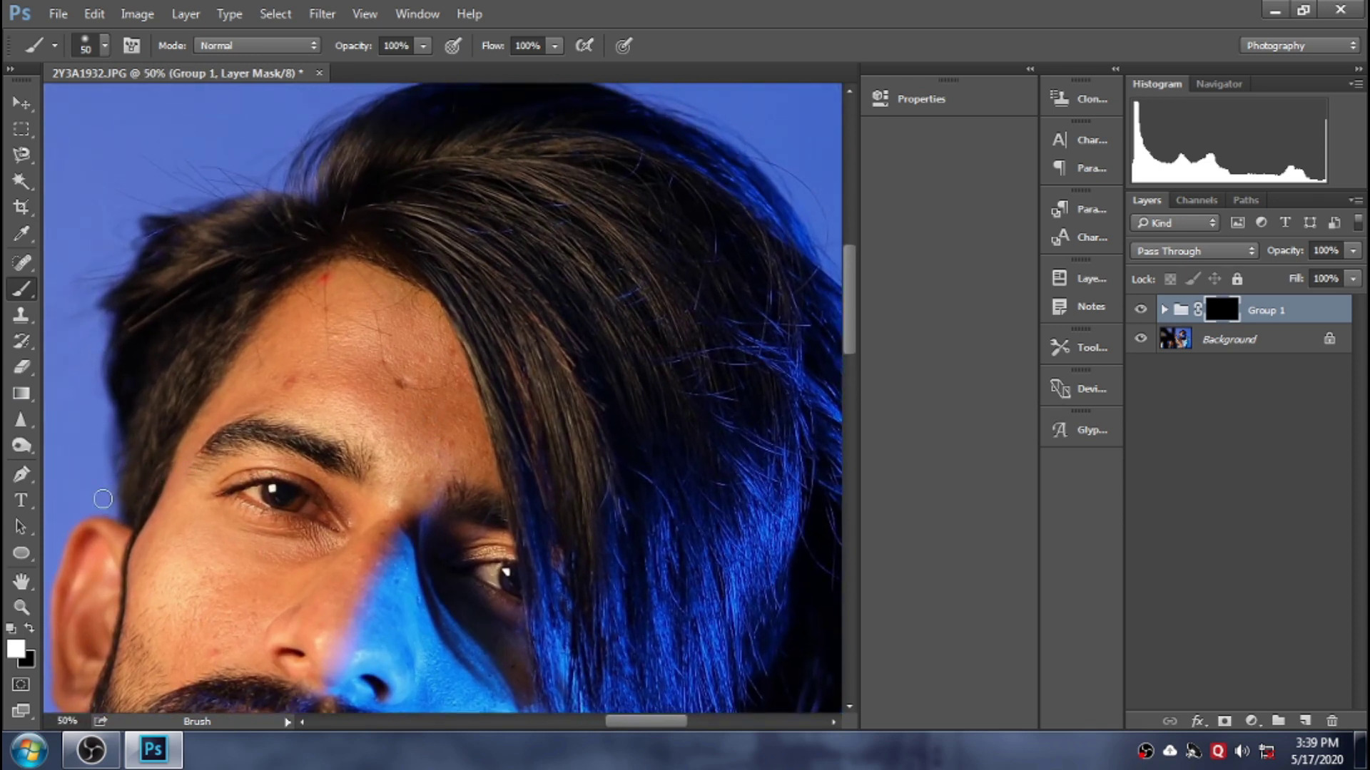
{"action": "left_click", "coordinate": [15, 647]}
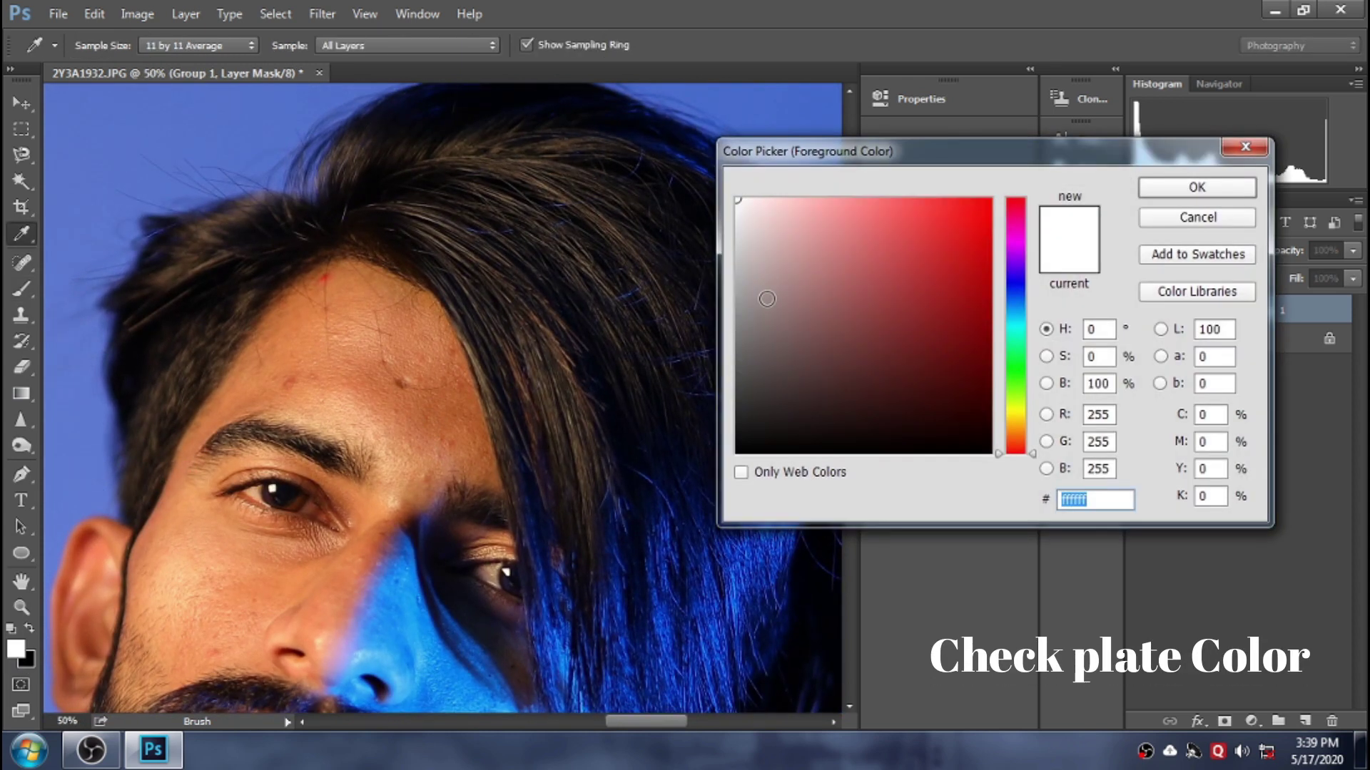
{"action": "key", "text": "Return"}
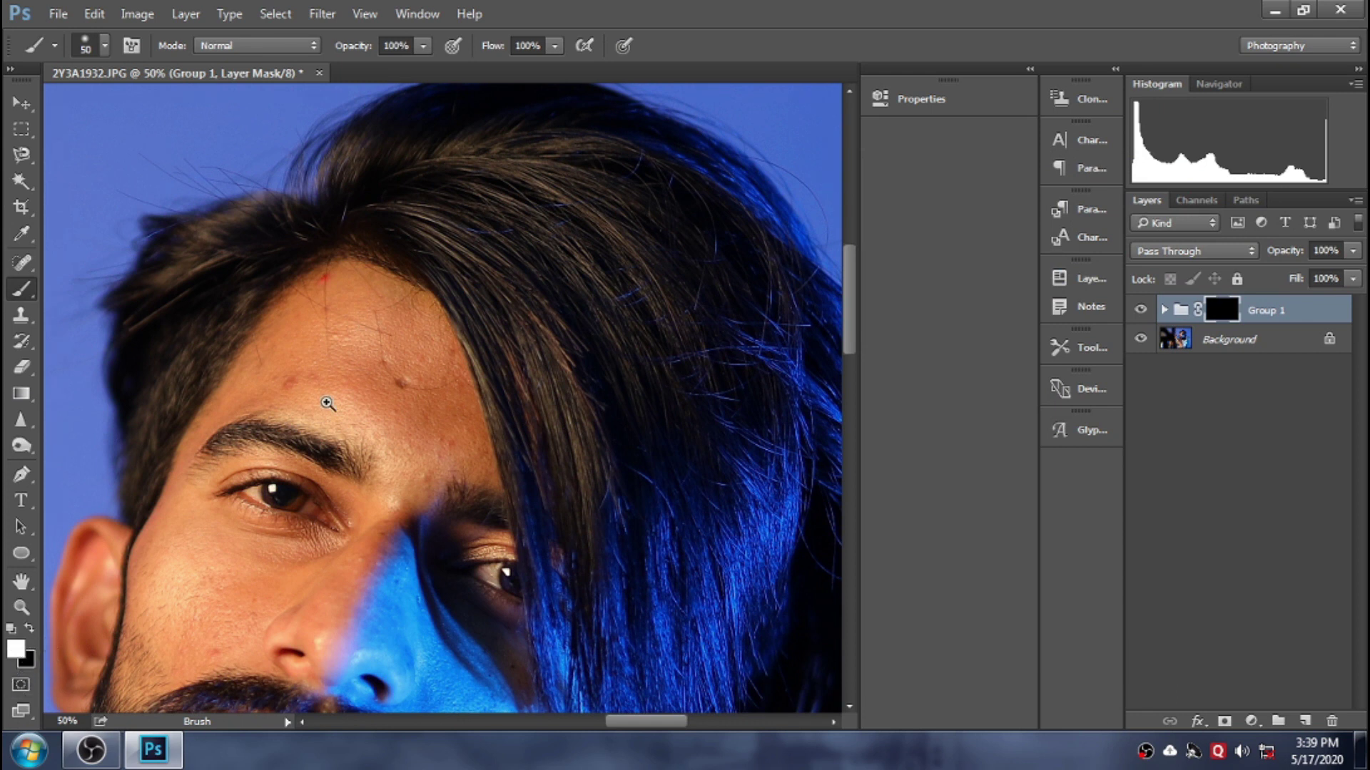
Step: Paint white on Group 1's mask over the forehead blemish with a 100 px brush
{"action": "left_click_drag", "start_coordinate": [327, 404], "coordinate": [373, 392]}
{"action": "key", "text": "bracketright"}
{"action": "key", "text": "bracketright"}
{"action": "key", "text": "bracketright"}
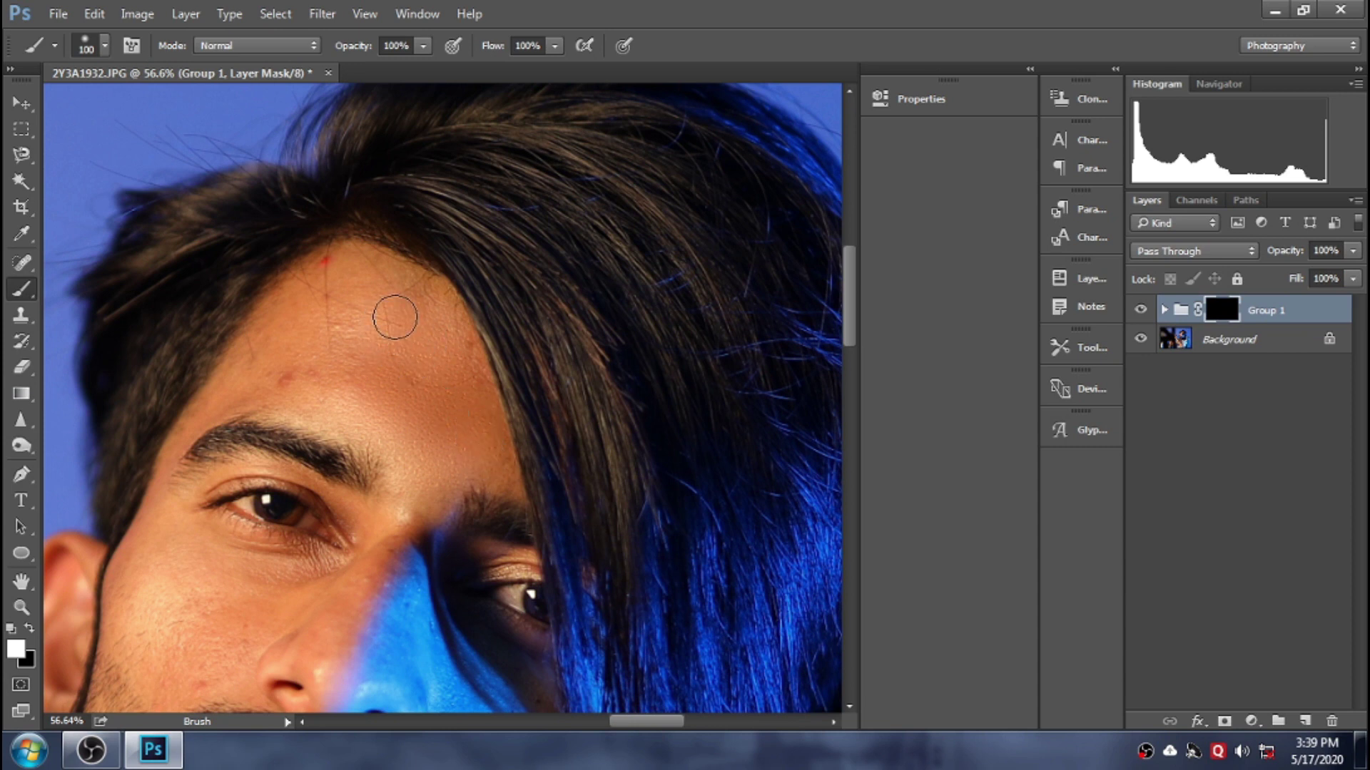
{"action": "mouse_move", "coordinate": [358, 378]}
{"action": "left_mouse_down"}
{"action": "mouse_move", "coordinate": [293, 388]}
{"action": "mouse_move", "coordinate": [266, 373]}
{"action": "left_mouse_up"}
{"action": "key", "text": "bracketleft"}
{"action": "key", "text": "bracketleft"}
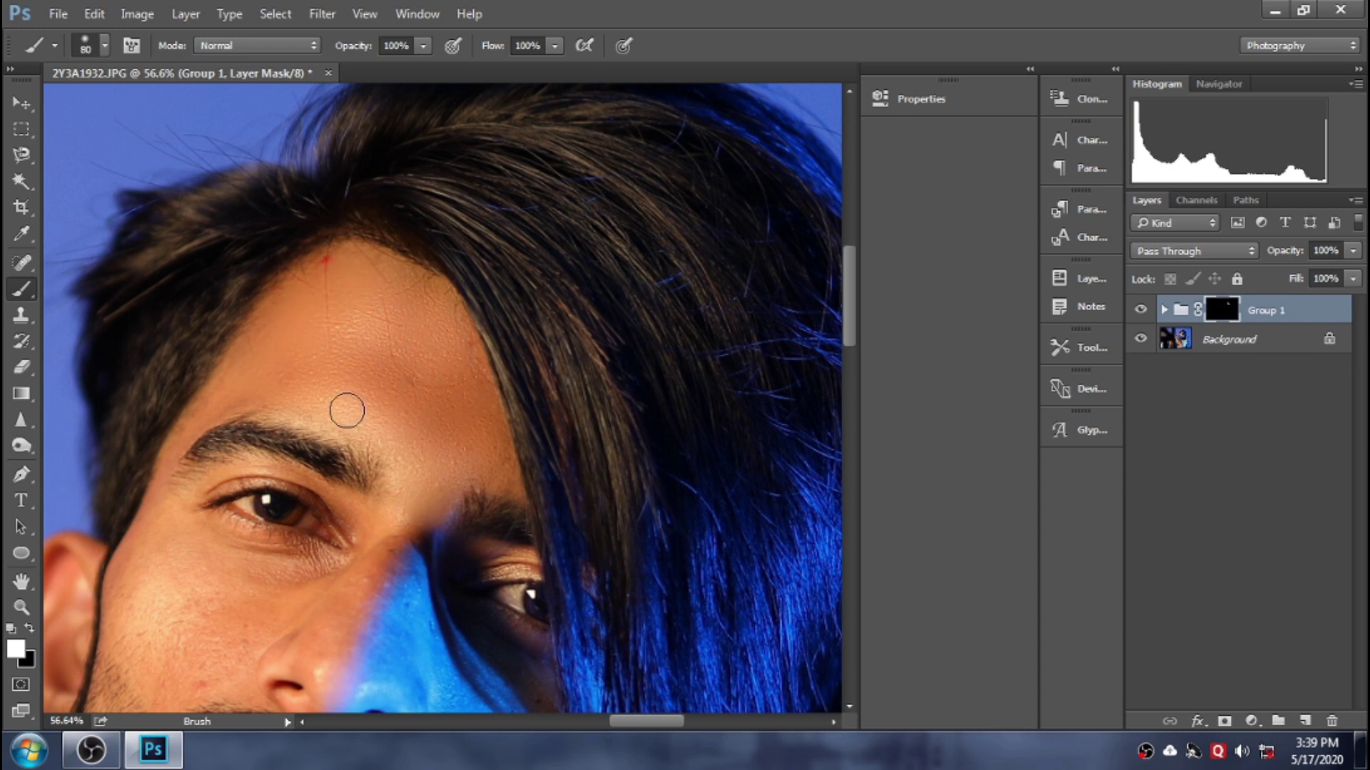
{"action": "key", "text": "bracketleft"}
{"action": "key", "text": "bracketleft"}
Step: Reveal the smoothing across the cheek blemish and under-eye, brush sized 80 down to 45 px
{"action": "left_click_drag", "start_coordinate": [341, 422], "coordinate": [362, 433]}
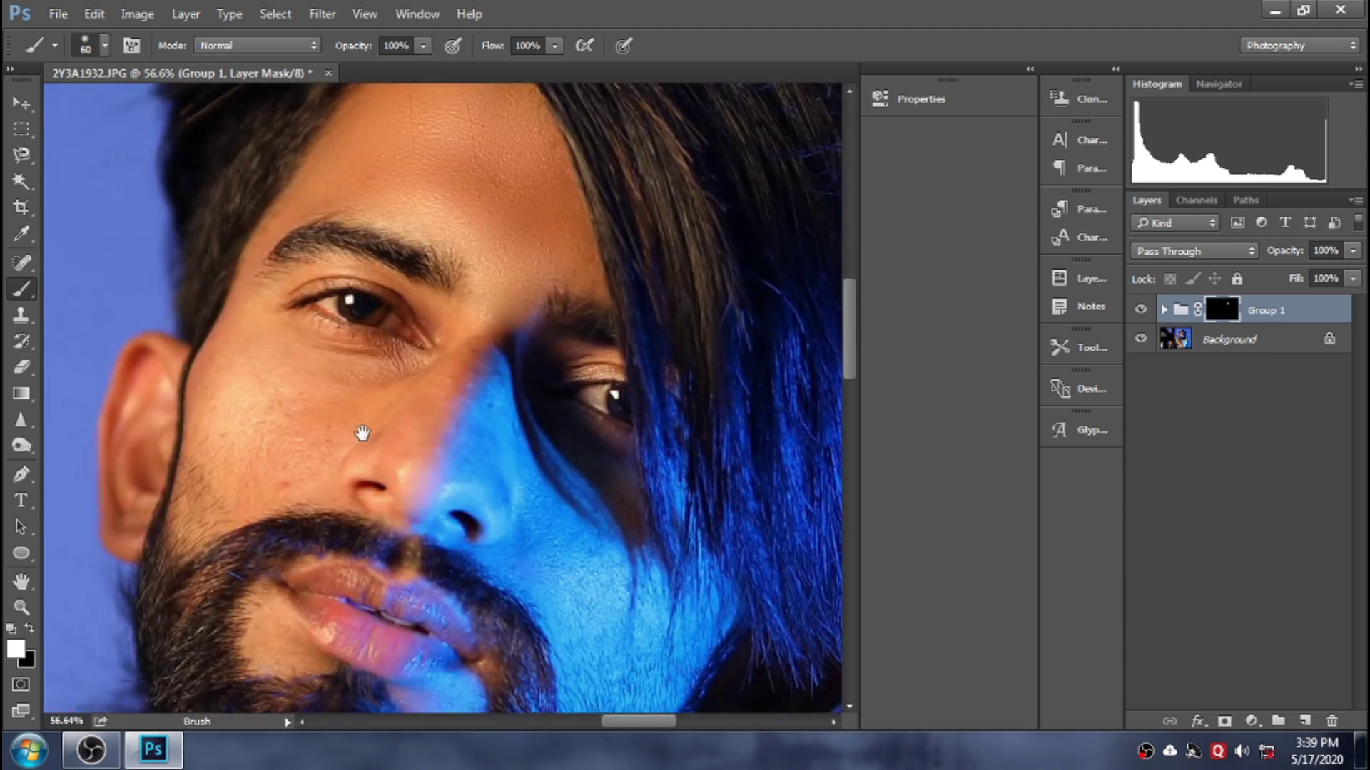
{"action": "scroll", "coordinate": [362, 433], "scroll_direction": "up", "scroll_amount": 2}
{"action": "key", "text": "bracketright"}
{"action": "key", "text": "bracketright"}
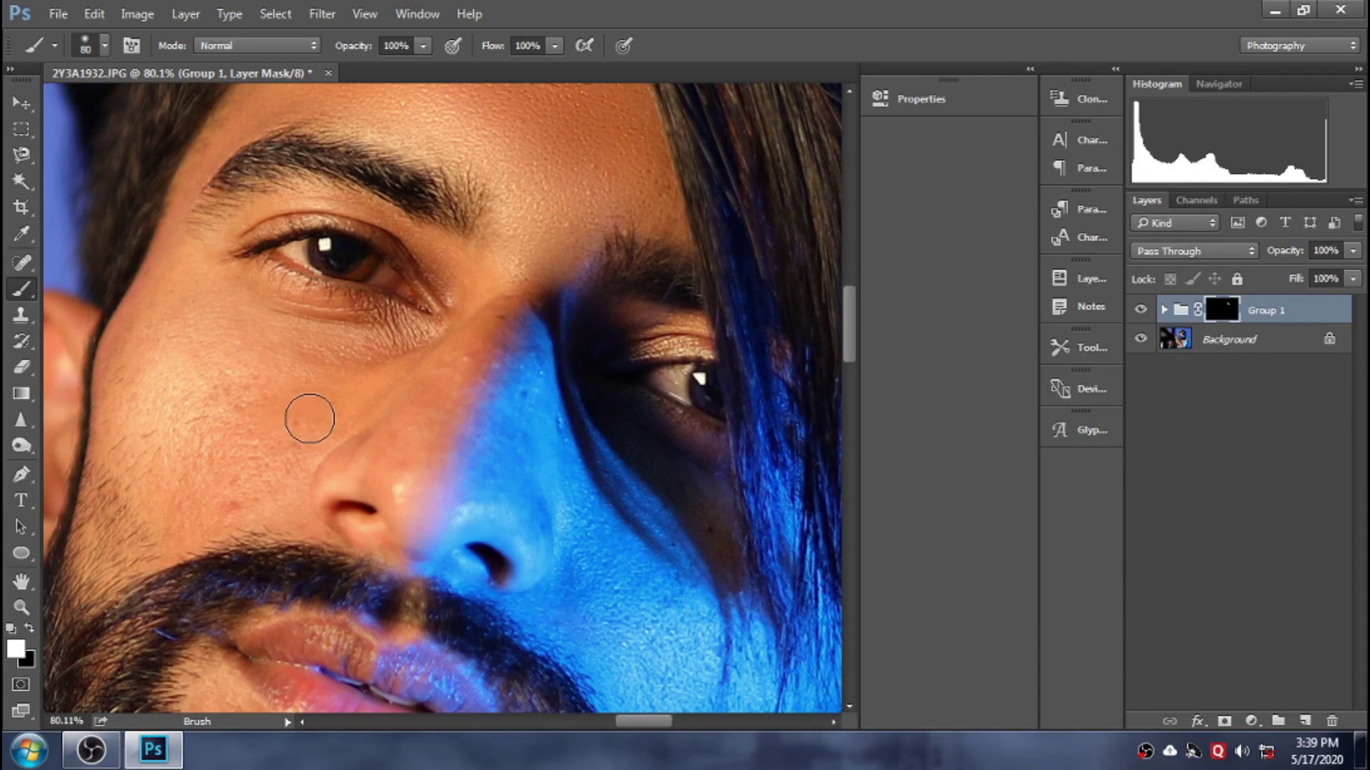
{"action": "mouse_move", "coordinate": [306, 422]}
{"action": "left_mouse_down"}
{"action": "mouse_move", "coordinate": [208, 505]}
{"action": "mouse_move", "coordinate": [208, 490]}
{"action": "mouse_move", "coordinate": [160, 485]}
{"action": "mouse_move", "coordinate": [297, 354]}
{"action": "mouse_move", "coordinate": [199, 359]}
{"action": "mouse_move", "coordinate": [162, 447]}
{"action": "mouse_move", "coordinate": [141, 419]}
{"action": "mouse_move", "coordinate": [149, 361]}
{"action": "mouse_move", "coordinate": [122, 408]}
{"action": "left_mouse_up"}
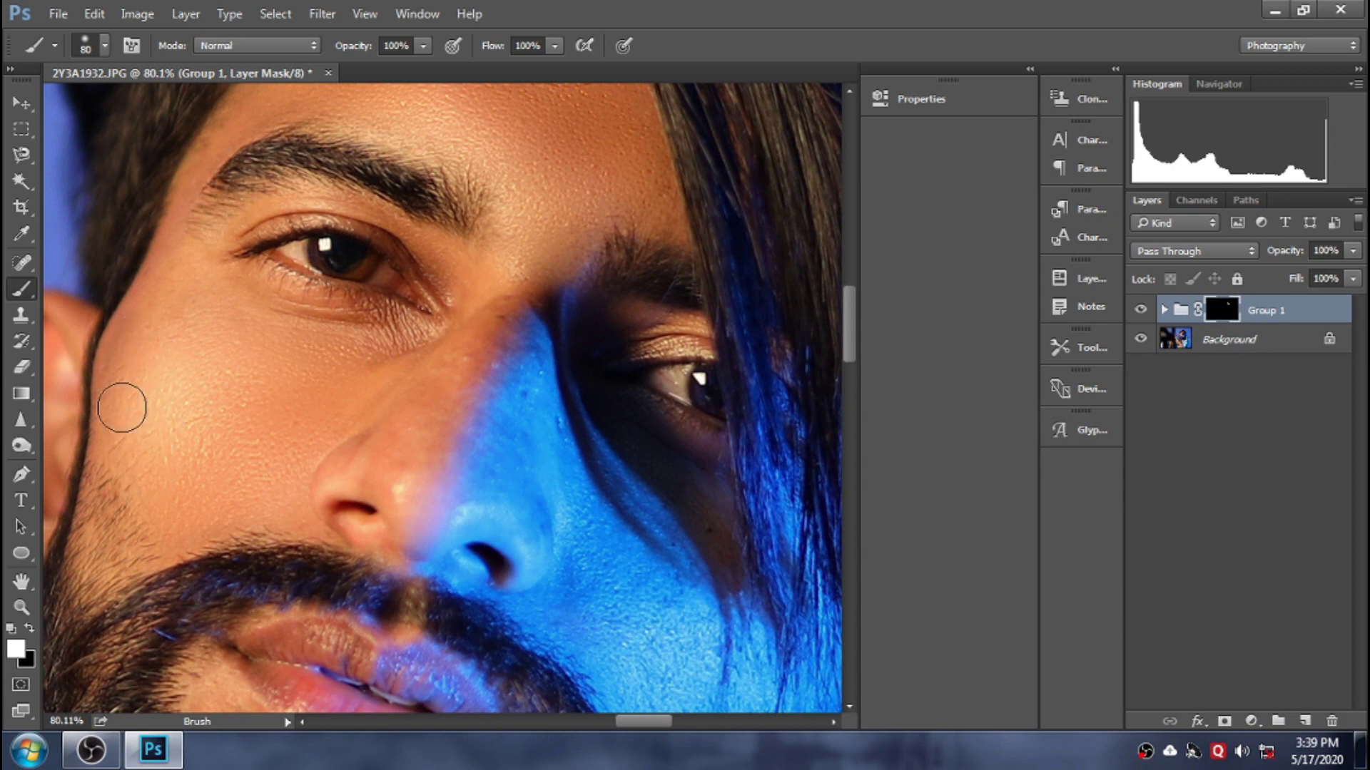
{"action": "key", "text": "bracketleft"}
{"action": "key", "text": "bracketleft"}
{"action": "key", "text": "bracketleft"}
{"action": "left_click_drag", "start_coordinate": [317, 339], "coordinate": [441, 286]}
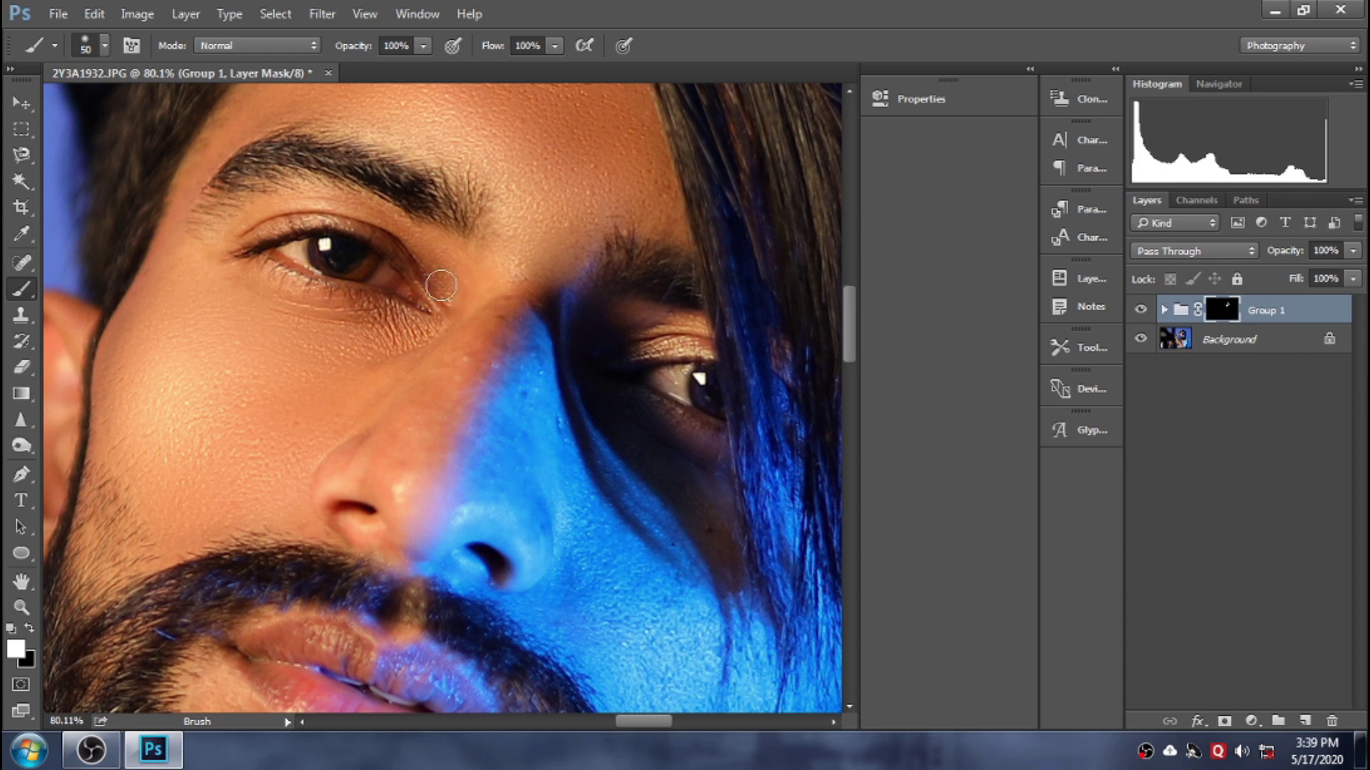
{"action": "key", "text": "bracketleft"}
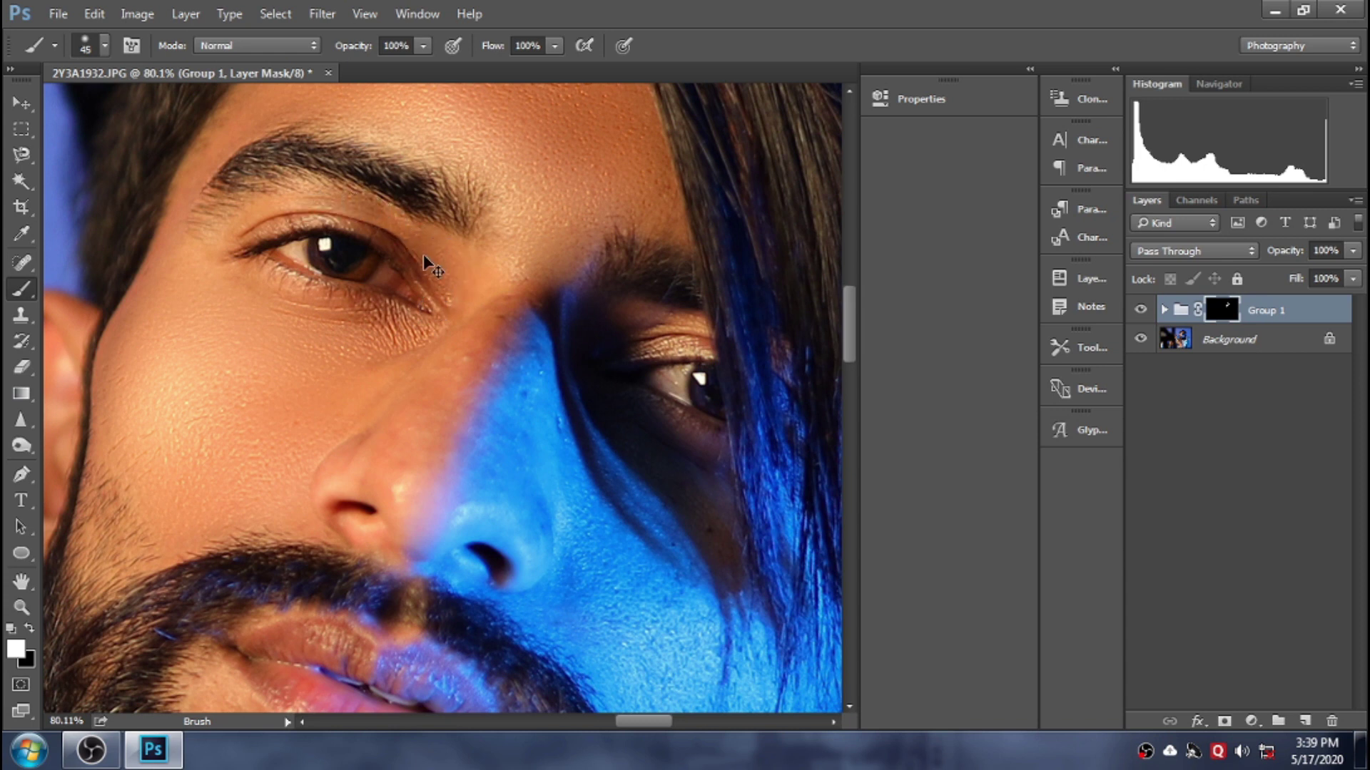
Step: Paint the smoothing along the nose bridge with a 60 px brush
{"action": "left_click_drag", "start_coordinate": [423, 253], "coordinate": [452, 273]}
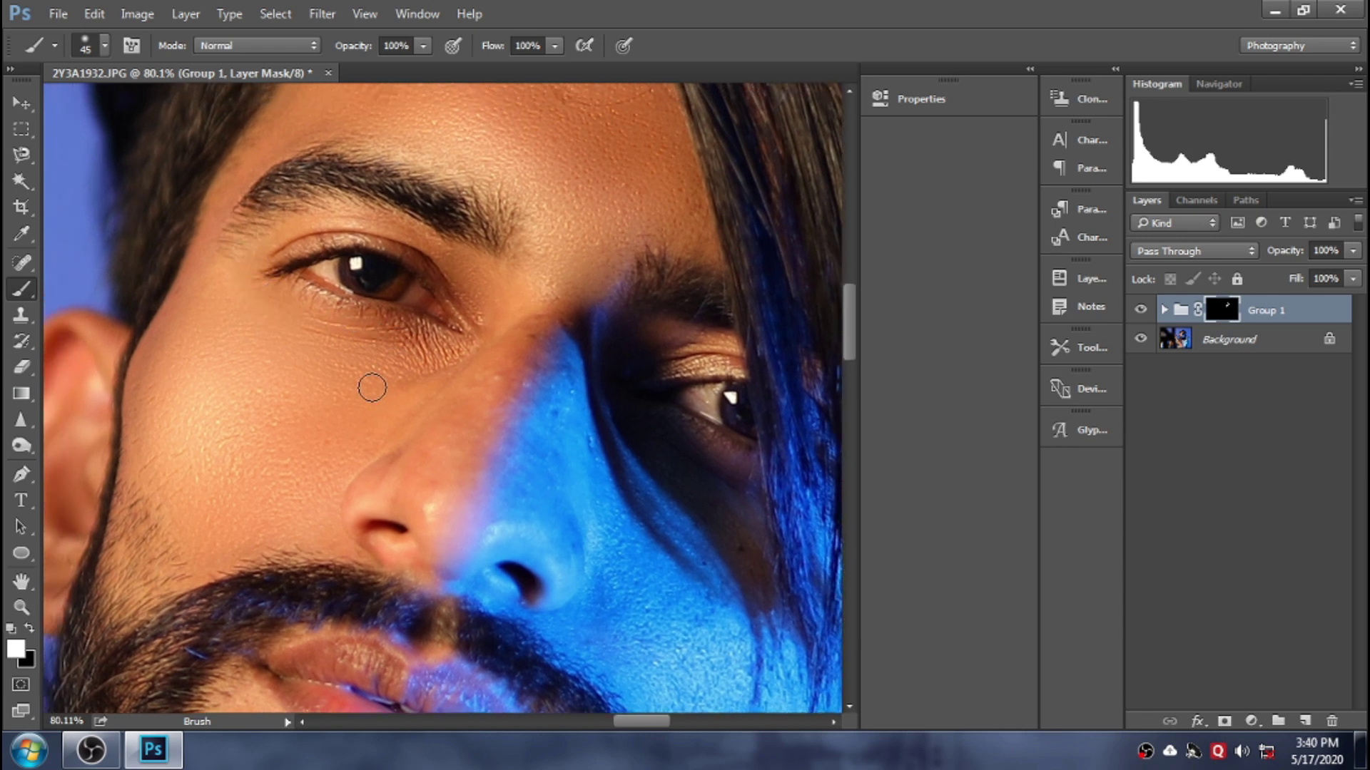
{"action": "left_click_drag", "start_coordinate": [371, 388], "coordinate": [417, 336]}
{"action": "key", "text": "bracketright"}
{"action": "key", "text": "bracketright"}
{"action": "key", "text": "bracketright"}
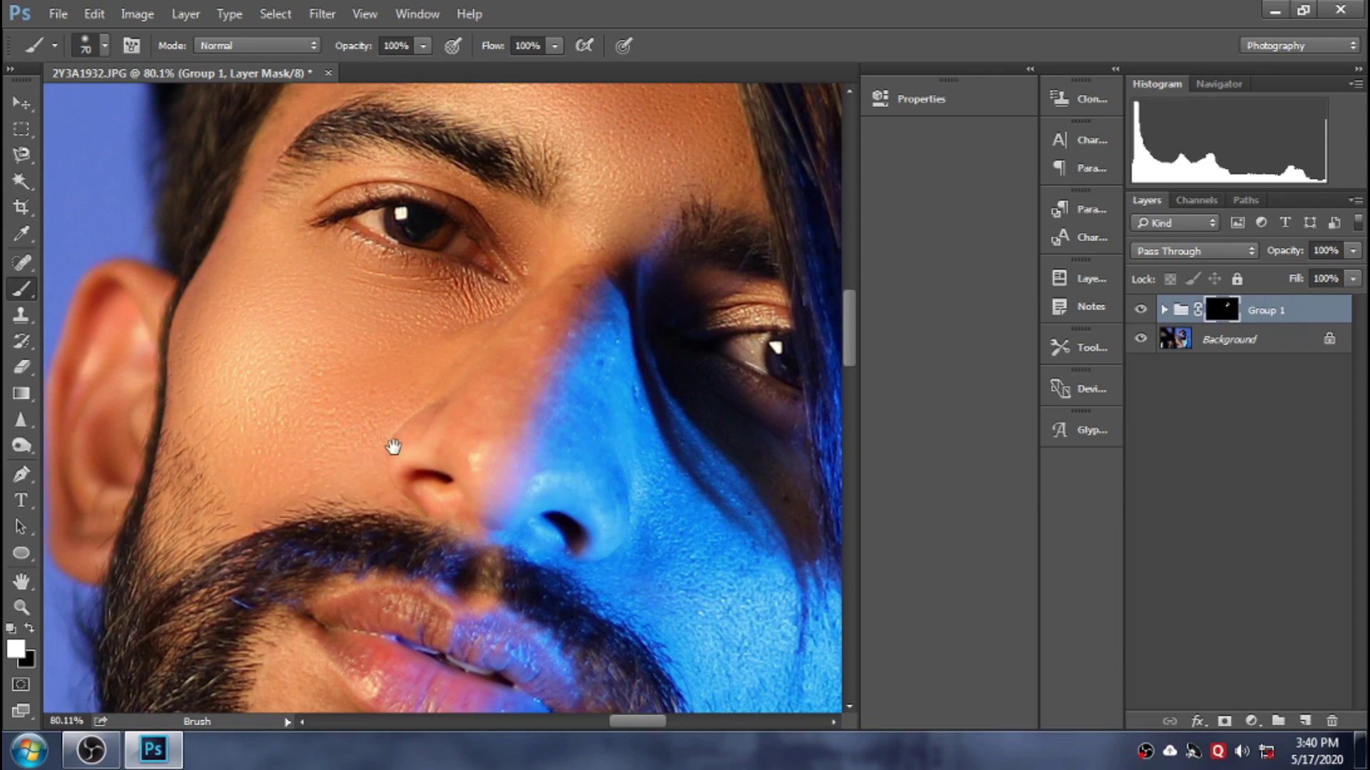
{"action": "left_click_drag", "start_coordinate": [393, 447], "coordinate": [314, 483]}
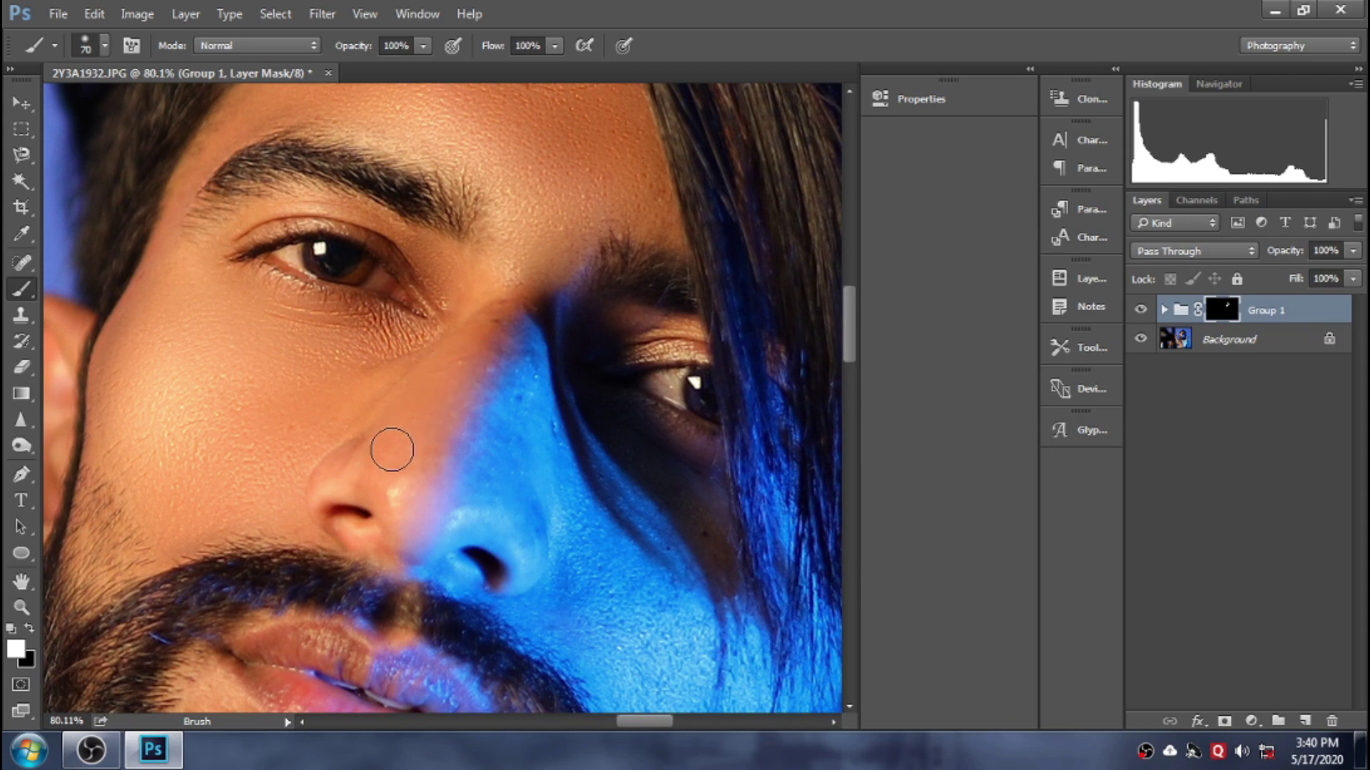
{"action": "key", "text": "bracketleft"}
{"action": "key", "text": "bracketleft"}
{"action": "key", "text": "bracketleft"}
{"action": "key", "text": "bracketright"}
{"action": "key", "text": "bracketright"}
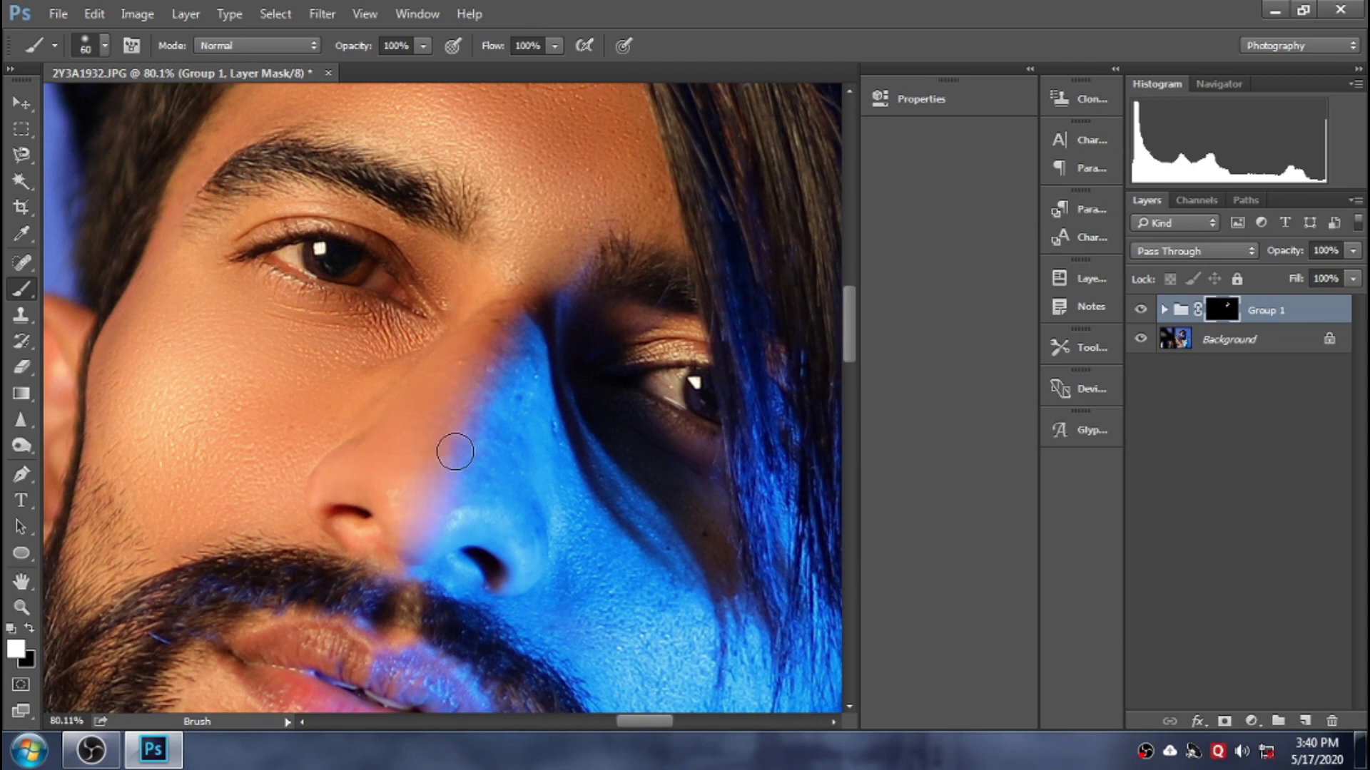
{"action": "left_click_drag", "start_coordinate": [515, 357], "coordinate": [510, 397]}
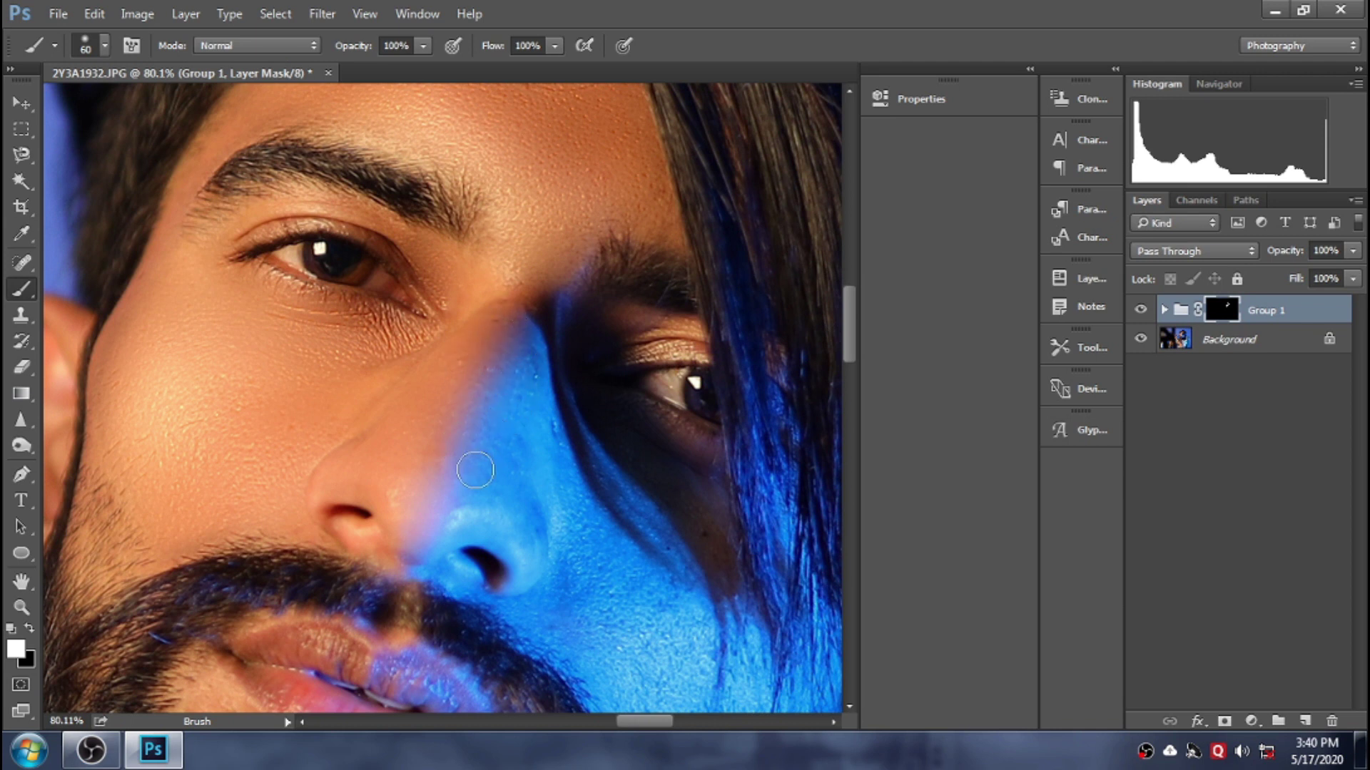
{"action": "mouse_move", "coordinate": [527, 489]}
{"action": "left_mouse_down"}
{"action": "mouse_move", "coordinate": [526, 394]}
{"action": "mouse_move", "coordinate": [554, 469]}
{"action": "left_mouse_up"}
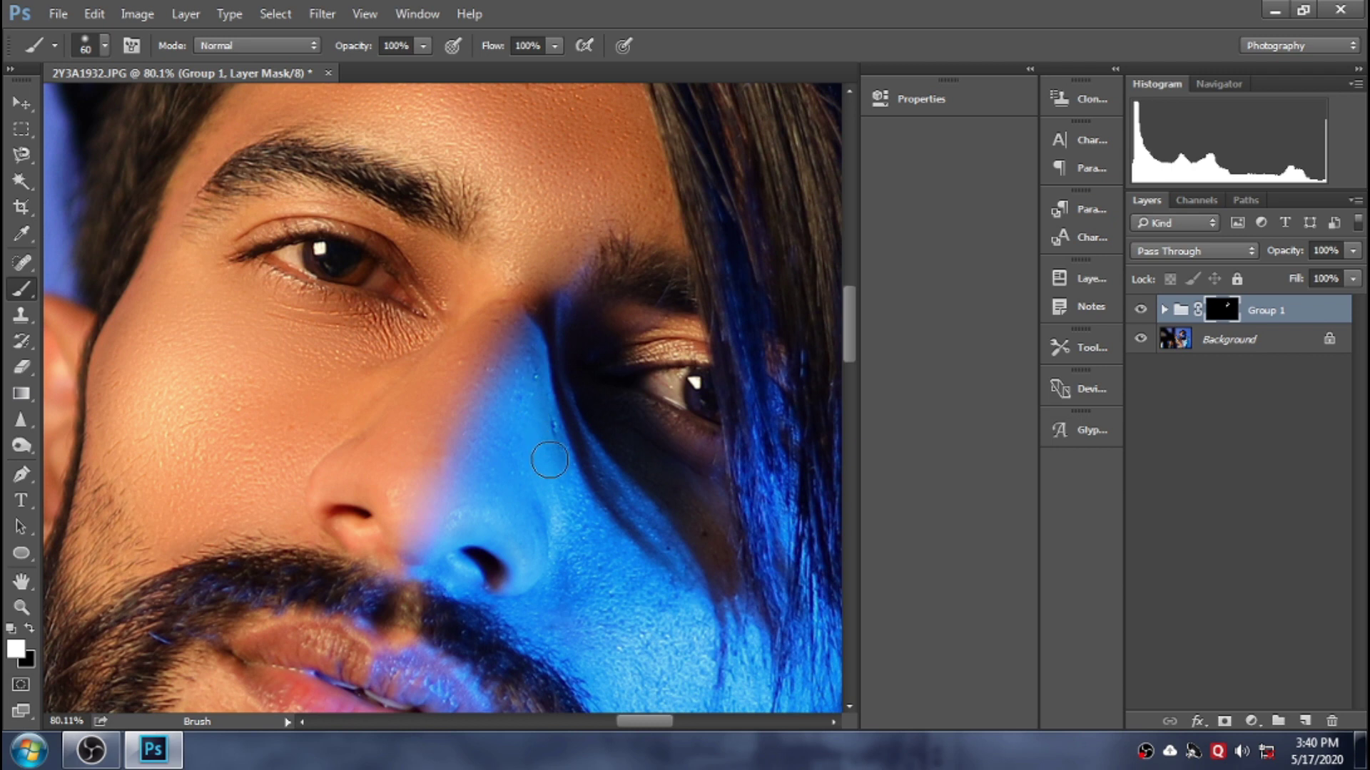
Step: Paint the mask over the blue-lit cheek and the chin below the lips, brush 50–70 px
{"action": "left_click_drag", "start_coordinate": [606, 599], "coordinate": [527, 485]}
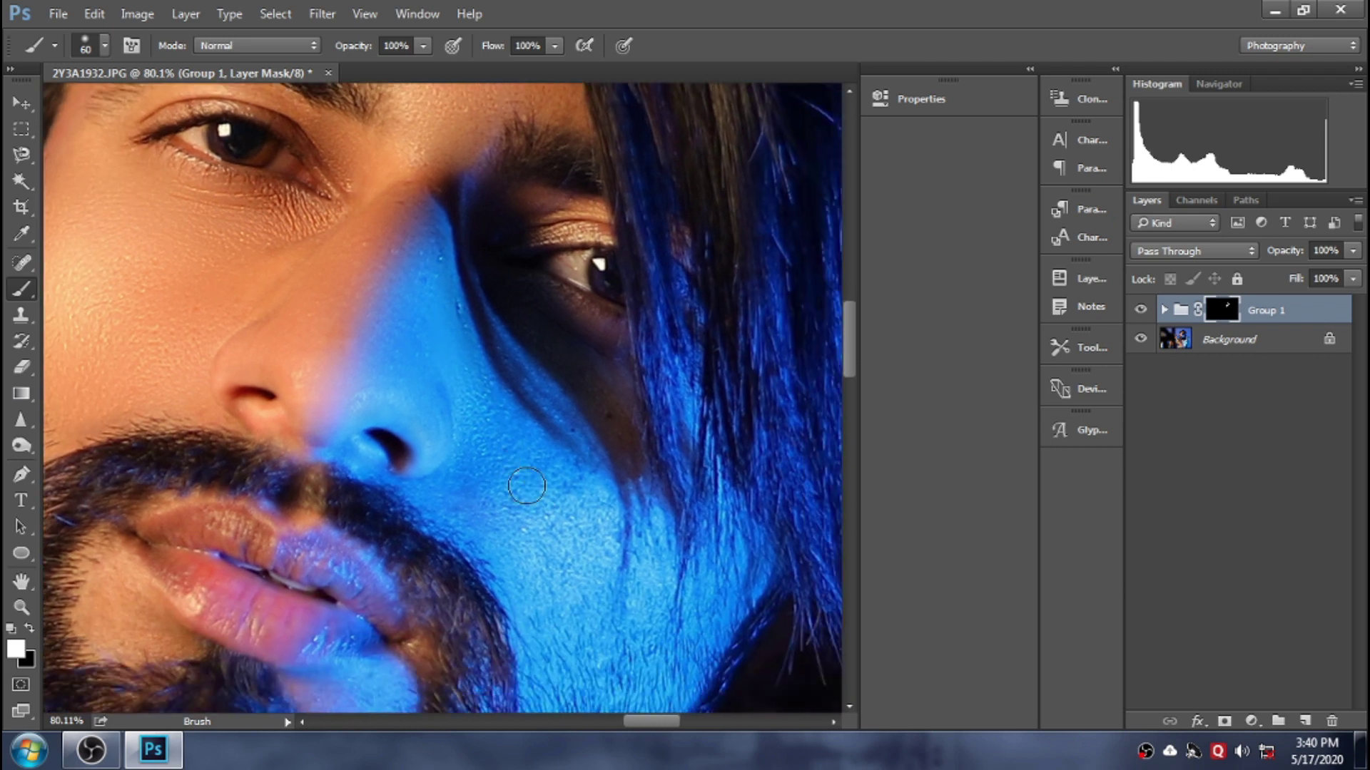
{"action": "key", "text": "bracketleft"}
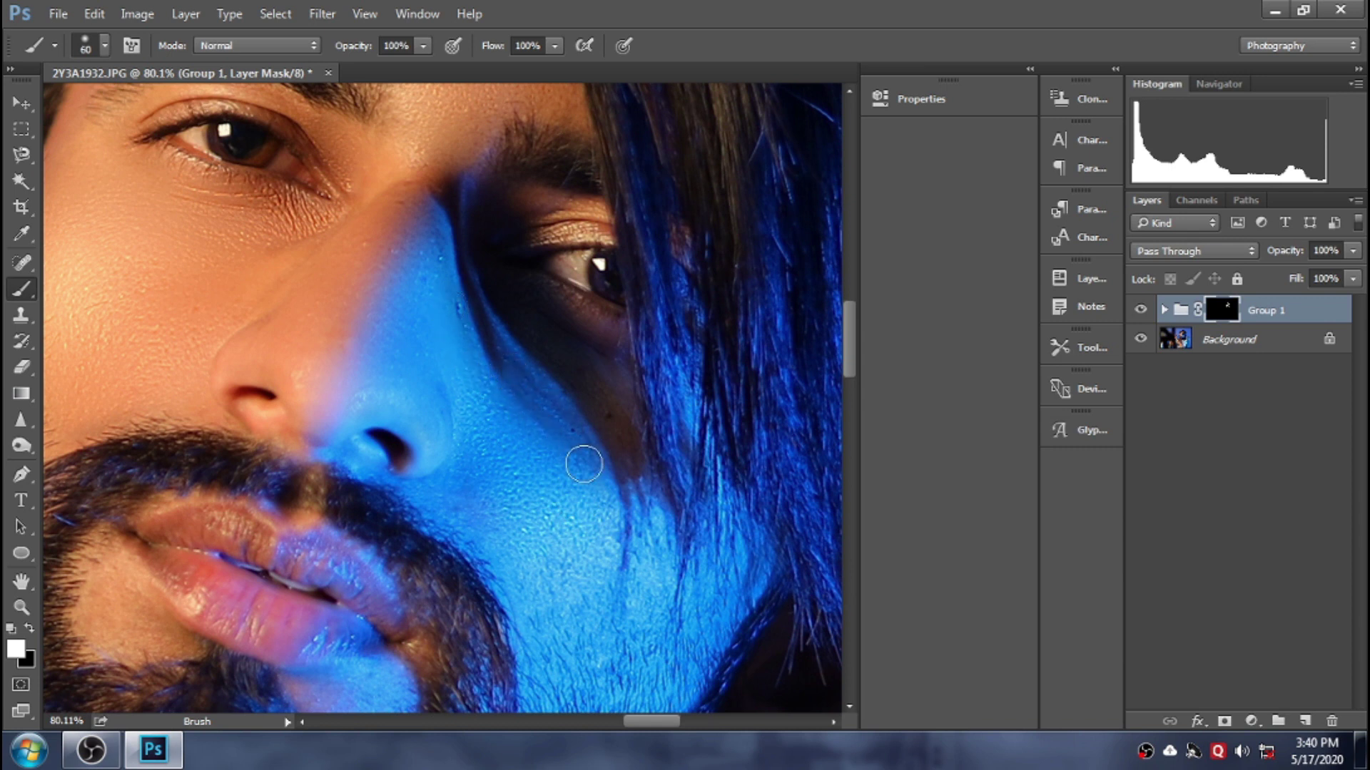
{"action": "key", "text": "bracketleft"}
{"action": "mouse_move", "coordinate": [497, 315]}
{"action": "left_mouse_down"}
{"action": "mouse_move", "coordinate": [492, 332]}
{"action": "mouse_move", "coordinate": [531, 337]}
{"action": "left_mouse_up"}
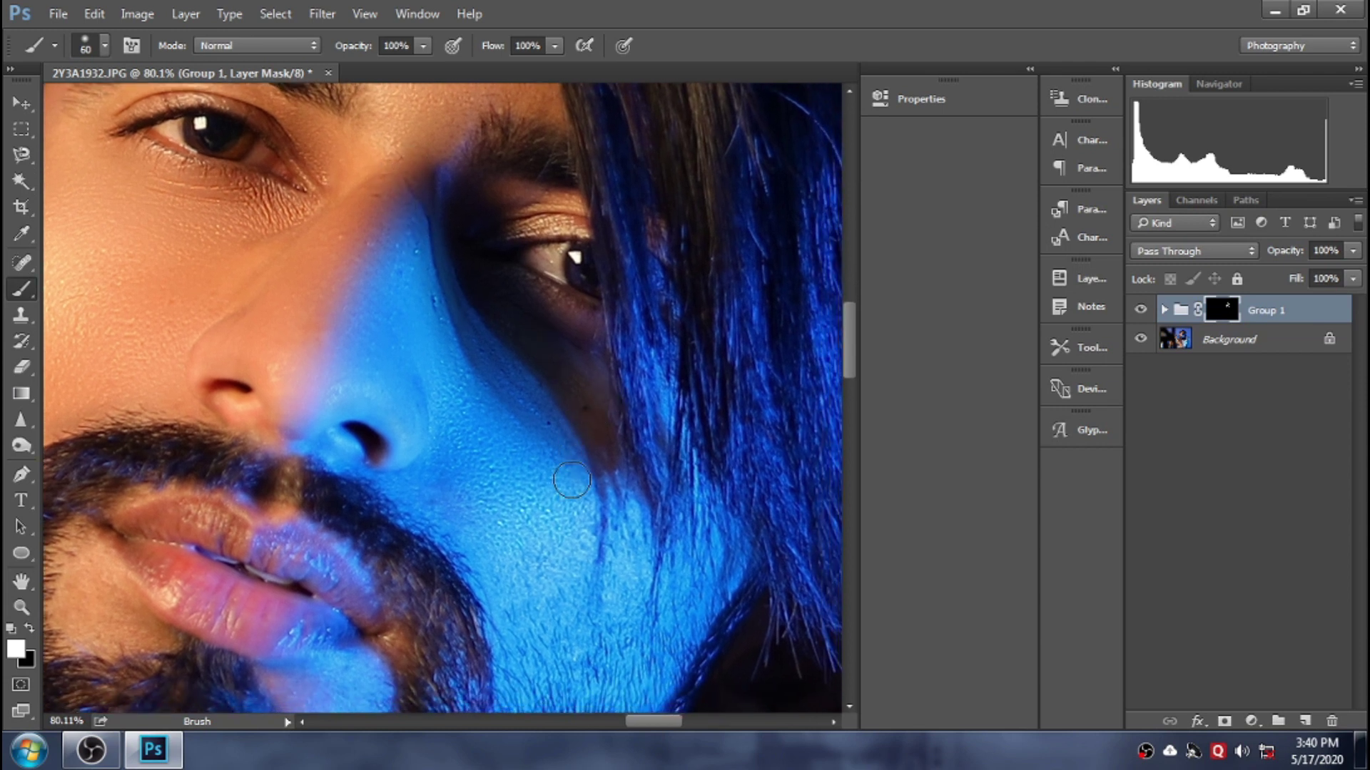
{"action": "key", "text": "bracketright"}
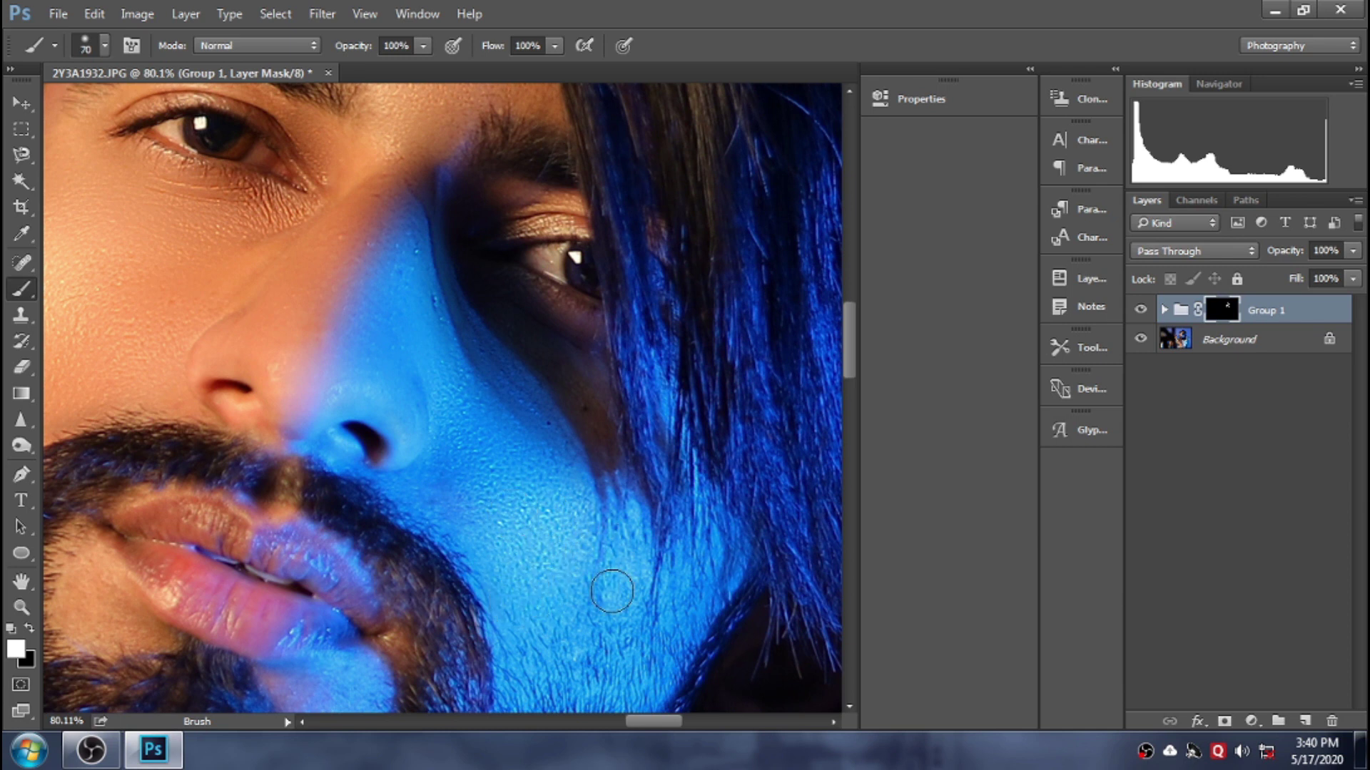
{"action": "key", "text": "bracketleft"}
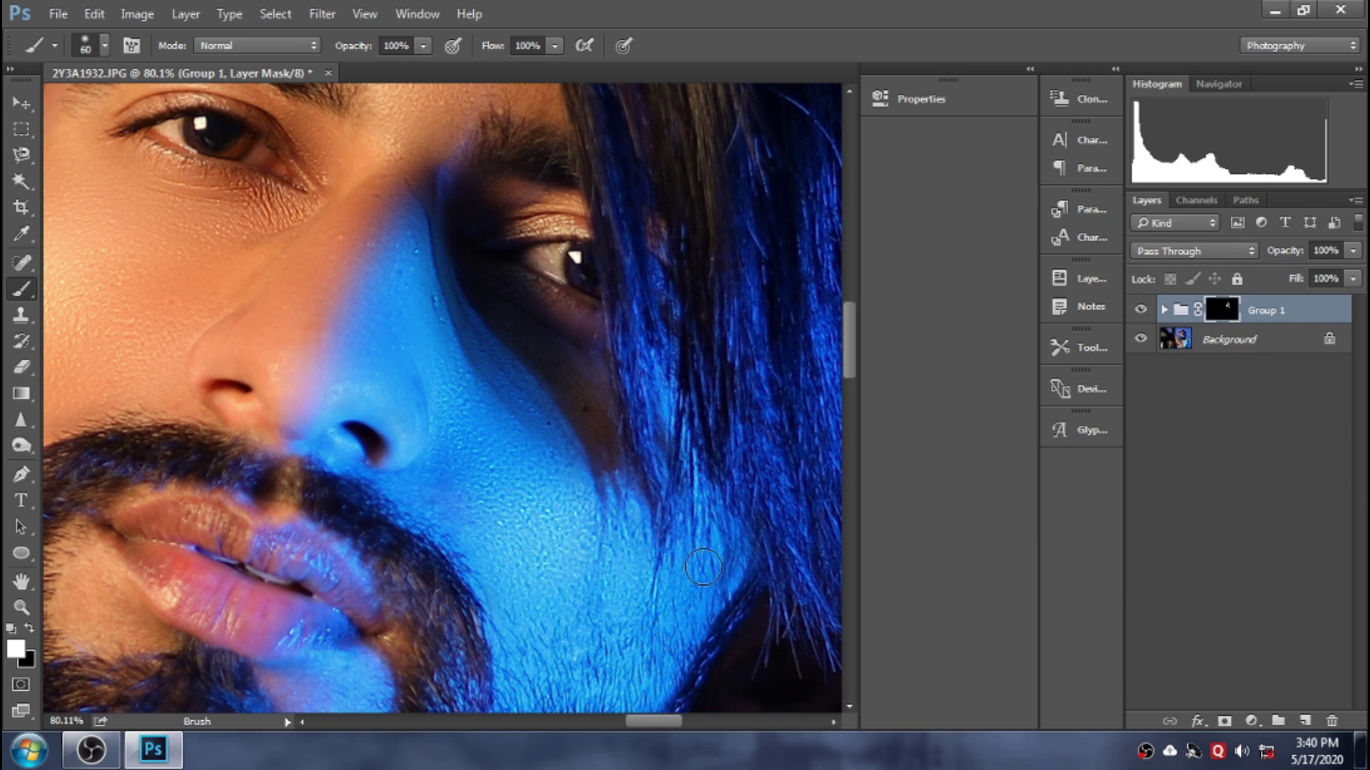
{"action": "key", "text": "bracketright"}
{"action": "left_click_drag", "start_coordinate": [529, 475], "coordinate": [656, 378]}
{"action": "key", "text": "bracketleft"}
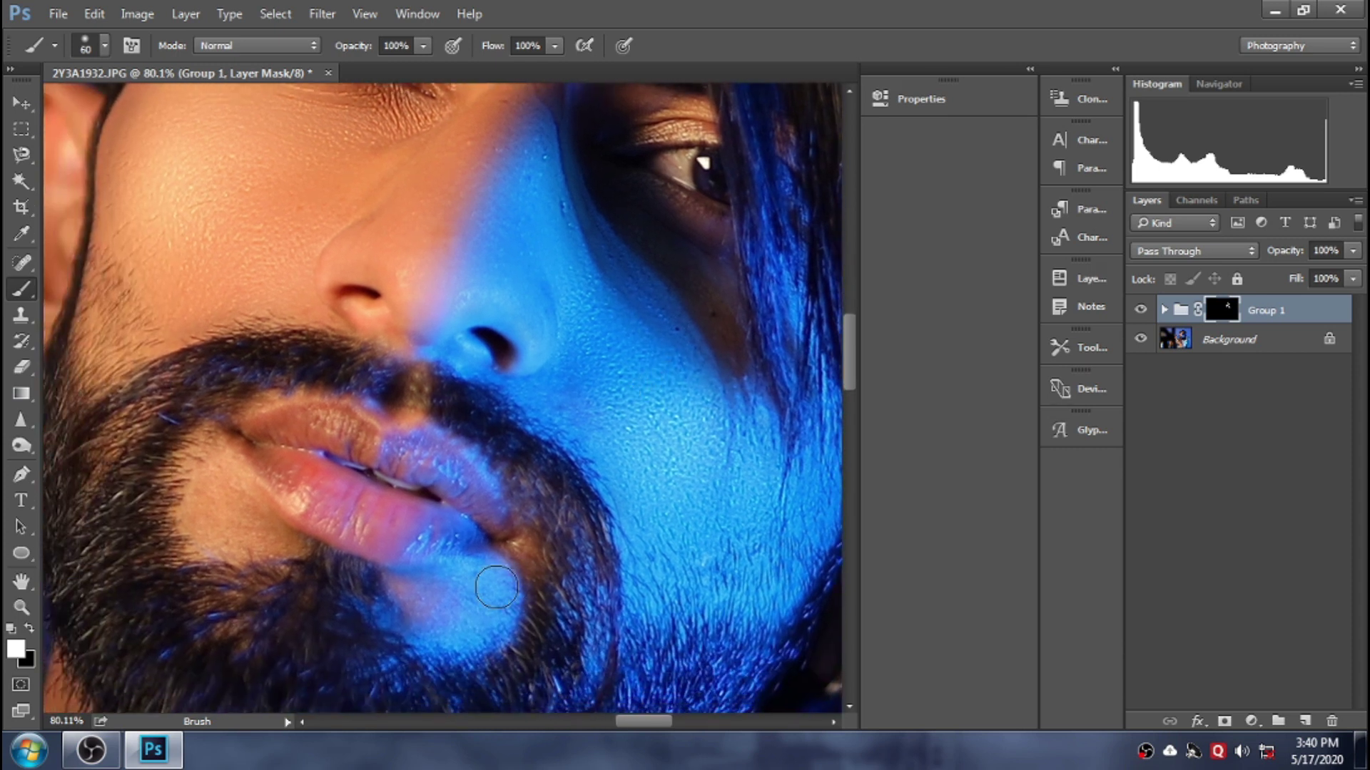
{"action": "mouse_move", "coordinate": [503, 593]}
{"action": "left_mouse_down"}
{"action": "mouse_move", "coordinate": [474, 575]}
{"action": "mouse_move", "coordinate": [458, 633]}
{"action": "left_mouse_up"}
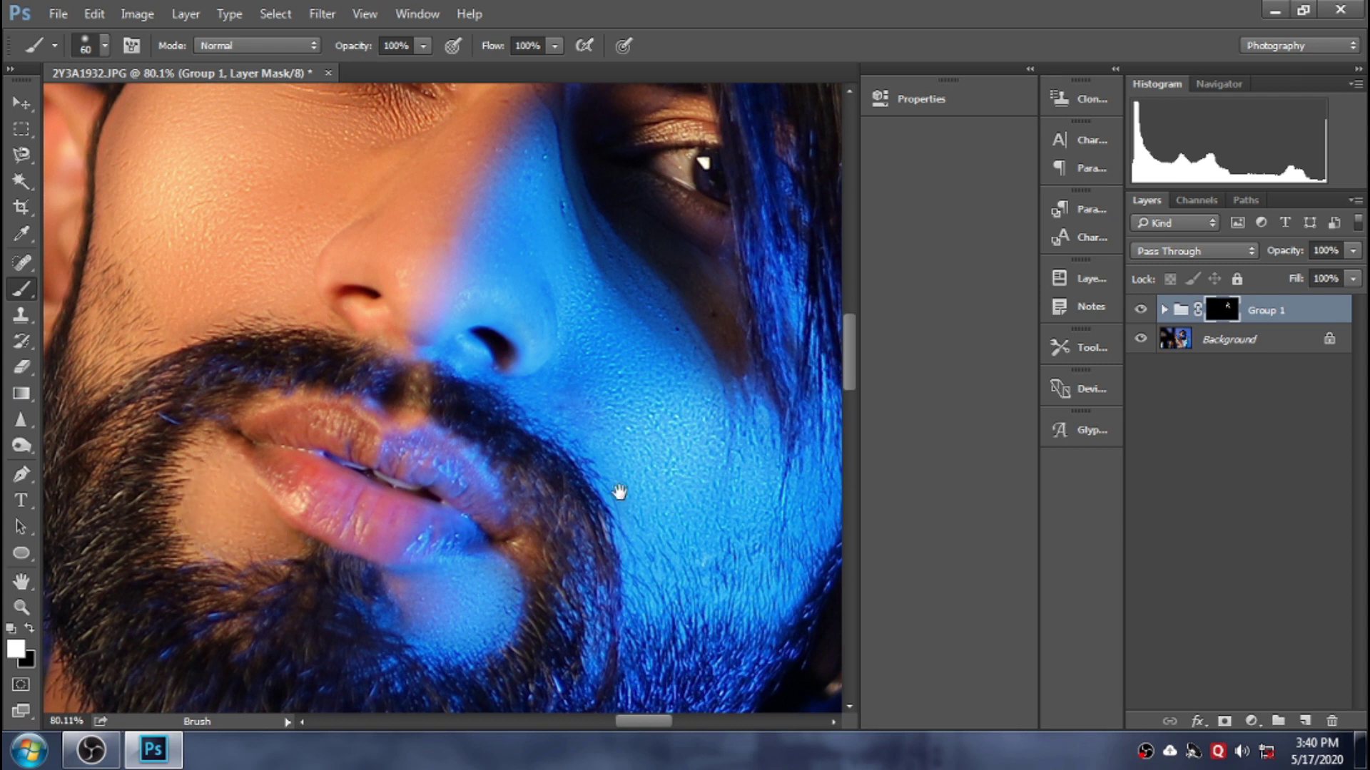
Step: Toggle Group 1's visibility to compare the smoothing against the original
{"action": "scroll", "coordinate": [619, 492], "scroll_direction": "down", "scroll_amount": 5}
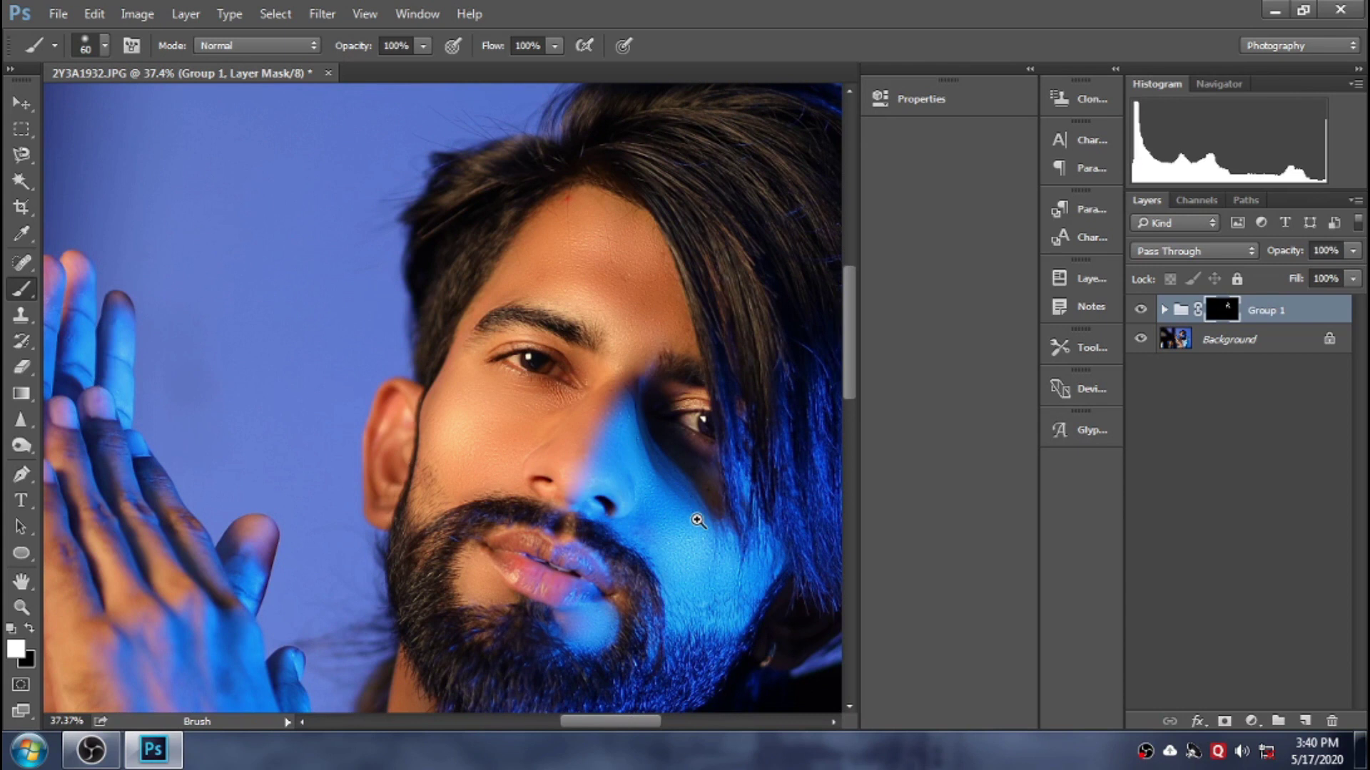
{"action": "scroll", "coordinate": [698, 521], "scroll_direction": "up", "scroll_amount": 1}
{"action": "scroll", "coordinate": [639, 526], "scroll_direction": "up", "scroll_amount": 2}
{"action": "scroll", "coordinate": [513, 545], "scroll_direction": "up", "scroll_amount": 2}
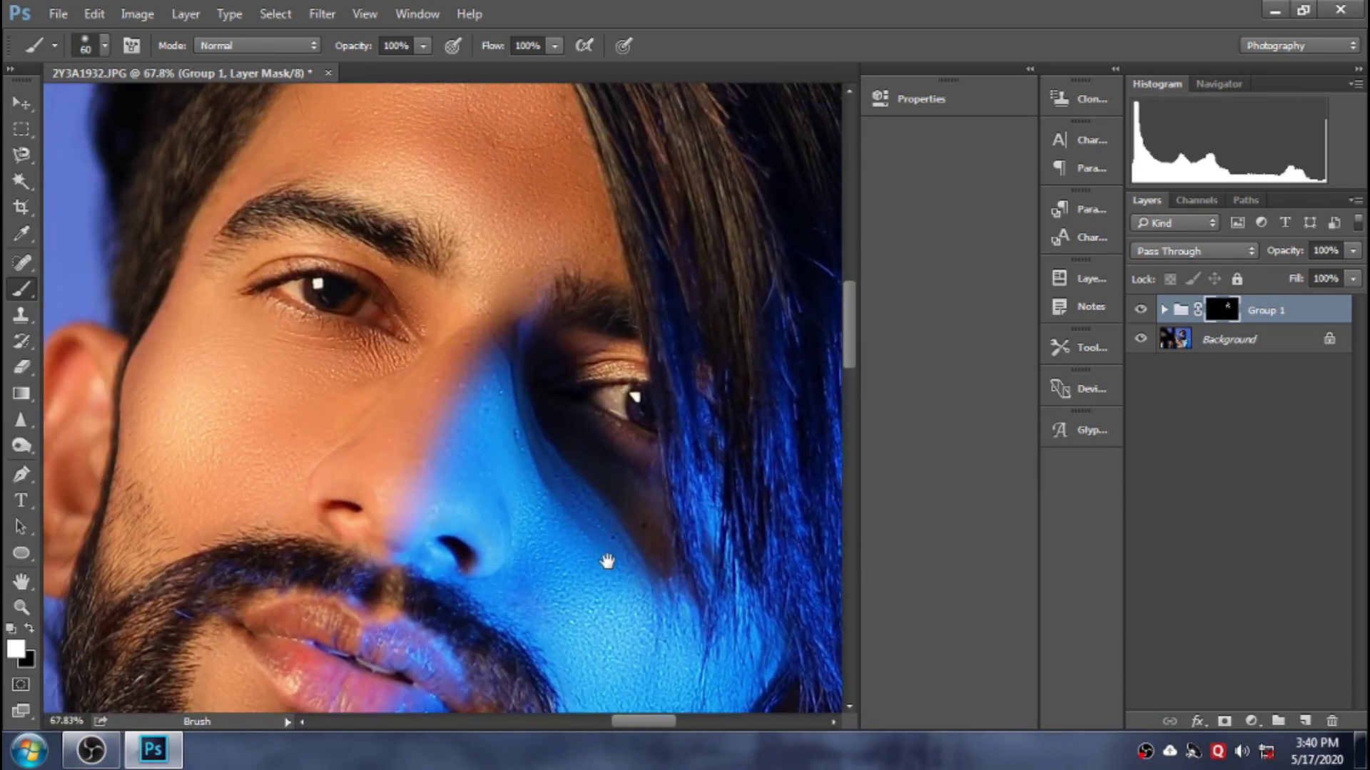
{"action": "left_click", "coordinate": [1140, 310]}
{"action": "left_click", "coordinate": [1140, 309]}
{"action": "left_click", "coordinate": [1141, 310]}
Step: Zoom in to 200% on the eyelid half-hidden by hair
{"action": "scroll", "coordinate": [612, 364], "scroll_direction": "down", "scroll_amount": 5}
{"action": "scroll", "coordinate": [646, 391], "scroll_direction": "down", "scroll_amount": 1}
{"action": "scroll", "coordinate": [700, 391], "scroll_direction": "up", "scroll_amount": 1}
{"action": "scroll", "coordinate": [709, 404], "scroll_direction": "up", "scroll_amount": 1}
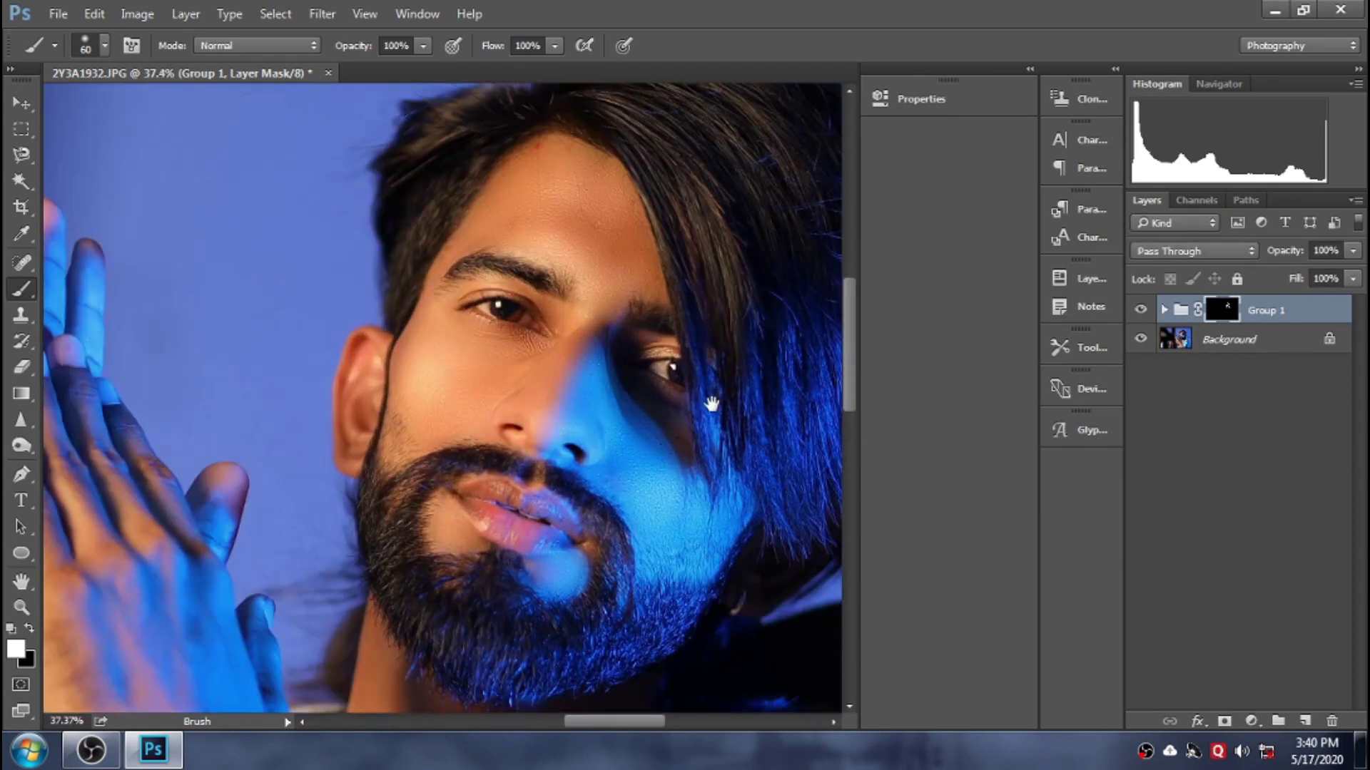
{"action": "scroll", "coordinate": [743, 383], "scroll_direction": "up", "scroll_amount": 1}
{"action": "scroll", "coordinate": [606, 182], "scroll_direction": "up", "scroll_amount": 1}
{"action": "scroll", "coordinate": [605, 183], "scroll_direction": "up", "scroll_amount": 1}
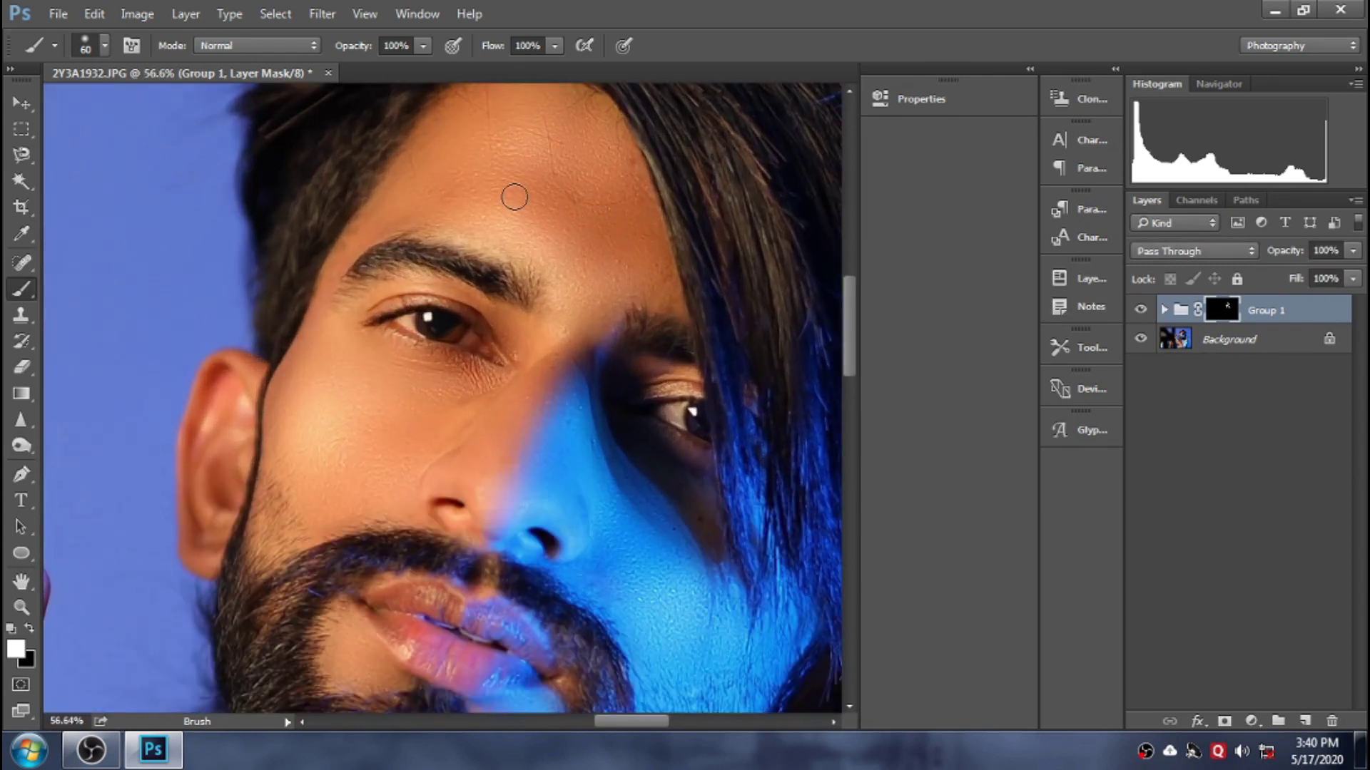
{"action": "scroll", "coordinate": [572, 273], "scroll_direction": "down", "scroll_amount": 1}
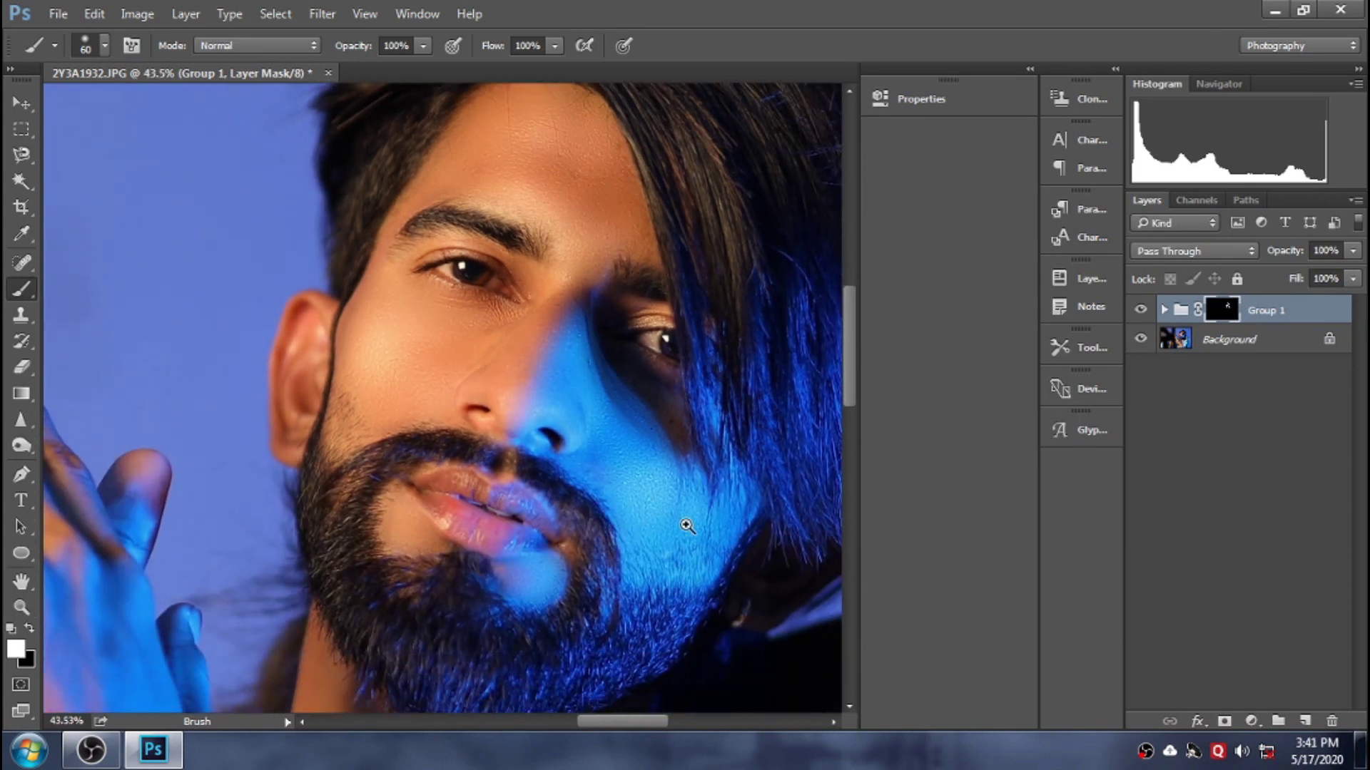
{"action": "scroll", "coordinate": [686, 526], "scroll_direction": "up", "scroll_amount": 2}
{"action": "scroll", "coordinate": [734, 511], "scroll_direction": "down", "scroll_amount": 1}
{"action": "scroll", "coordinate": [696, 478], "scroll_direction": "up", "scroll_amount": 1}
{"action": "scroll", "coordinate": [571, 464], "scroll_direction": "up", "scroll_amount": 1}
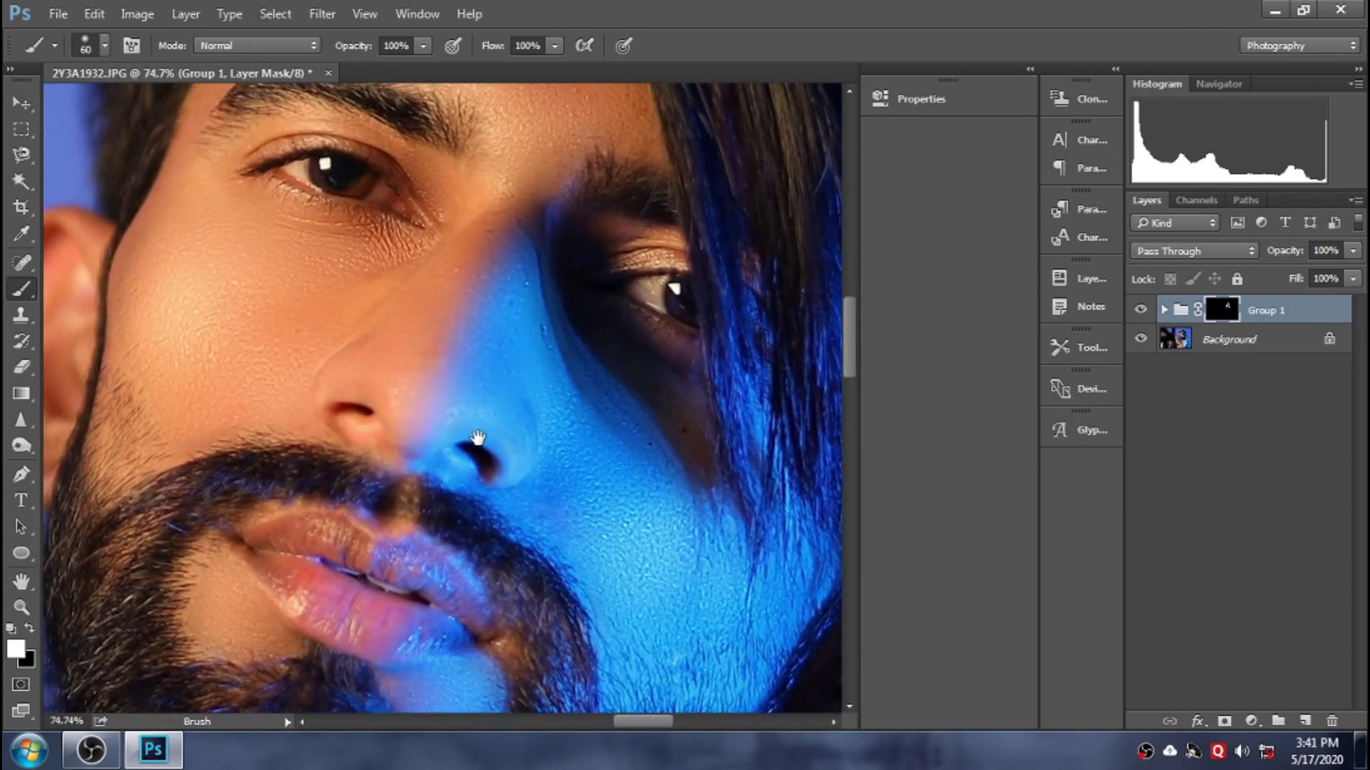
{"action": "scroll", "coordinate": [477, 436], "scroll_direction": "up", "scroll_amount": 1}
{"action": "scroll", "coordinate": [529, 458], "scroll_direction": "up", "scroll_amount": 3}
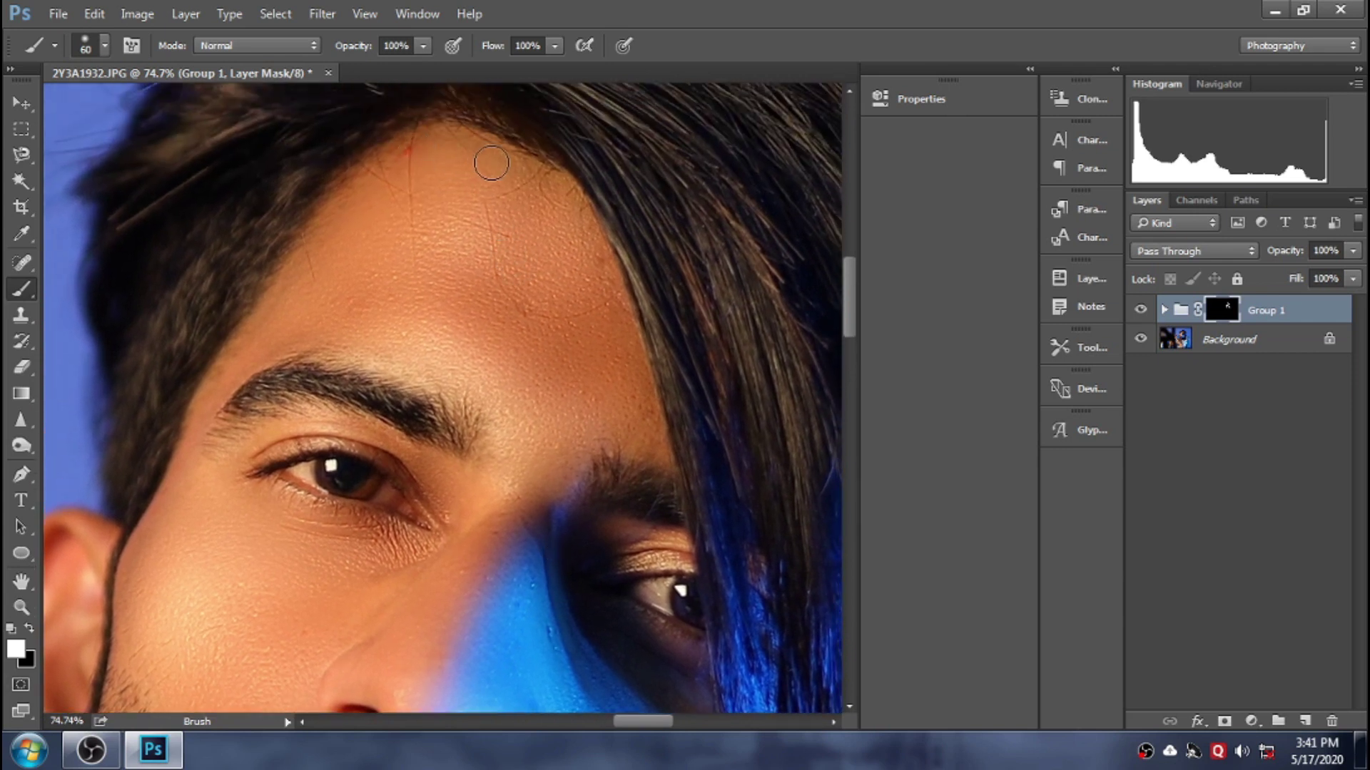
{"action": "scroll", "coordinate": [601, 307], "scroll_direction": "down", "scroll_amount": 2}
{"action": "scroll", "coordinate": [592, 421], "scroll_direction": "up", "scroll_amount": 1}
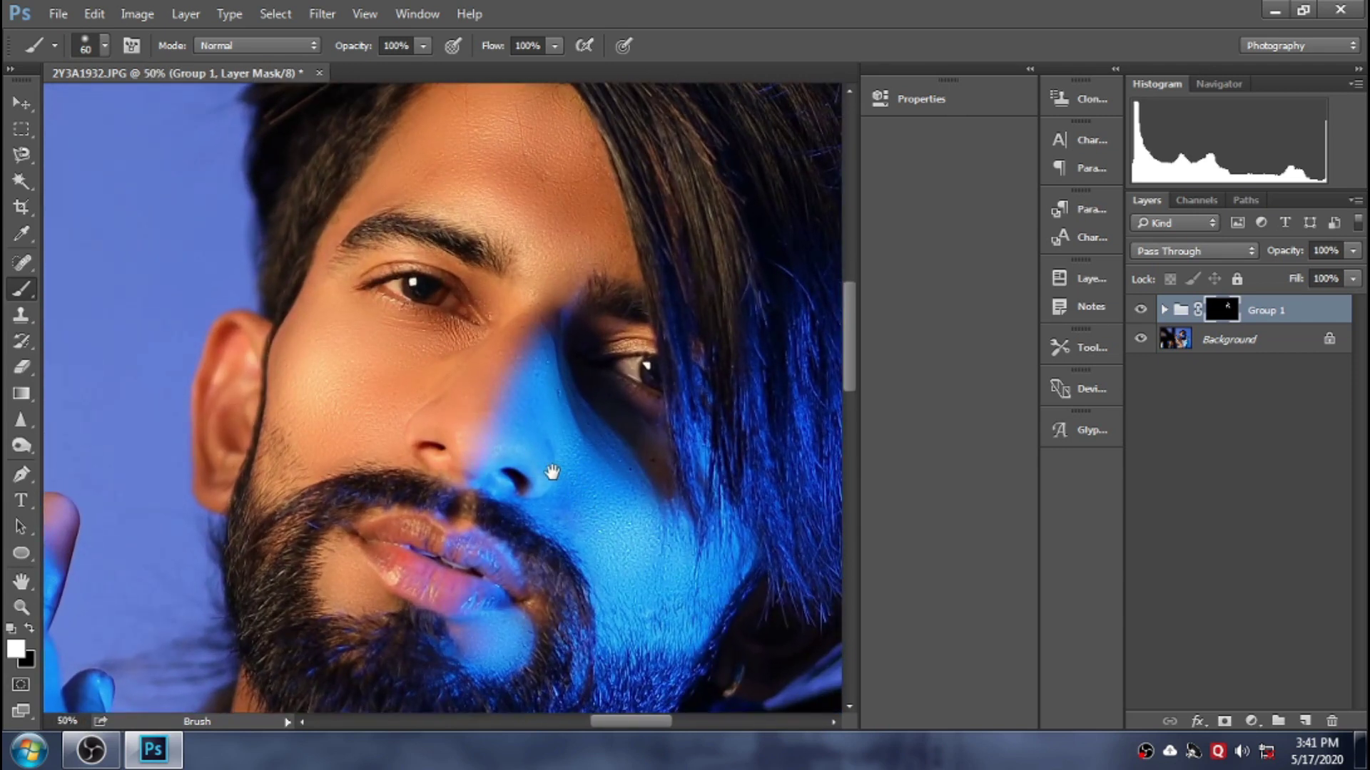
{"action": "scroll", "coordinate": [482, 282], "scroll_direction": "up", "scroll_amount": 1}
{"action": "scroll", "coordinate": [614, 378], "scroll_direction": "up", "scroll_amount": 1}
{"action": "scroll", "coordinate": [614, 379], "scroll_direction": "up", "scroll_amount": 1}
Step: Paint the smoothing onto the shadowed eyelid, shrinking the brush to 40 then 30 px
{"action": "key", "text": "bracketleft"}
{"action": "key", "text": "bracketleft"}
{"action": "left_click_drag", "start_coordinate": [492, 379], "coordinate": [592, 392]}
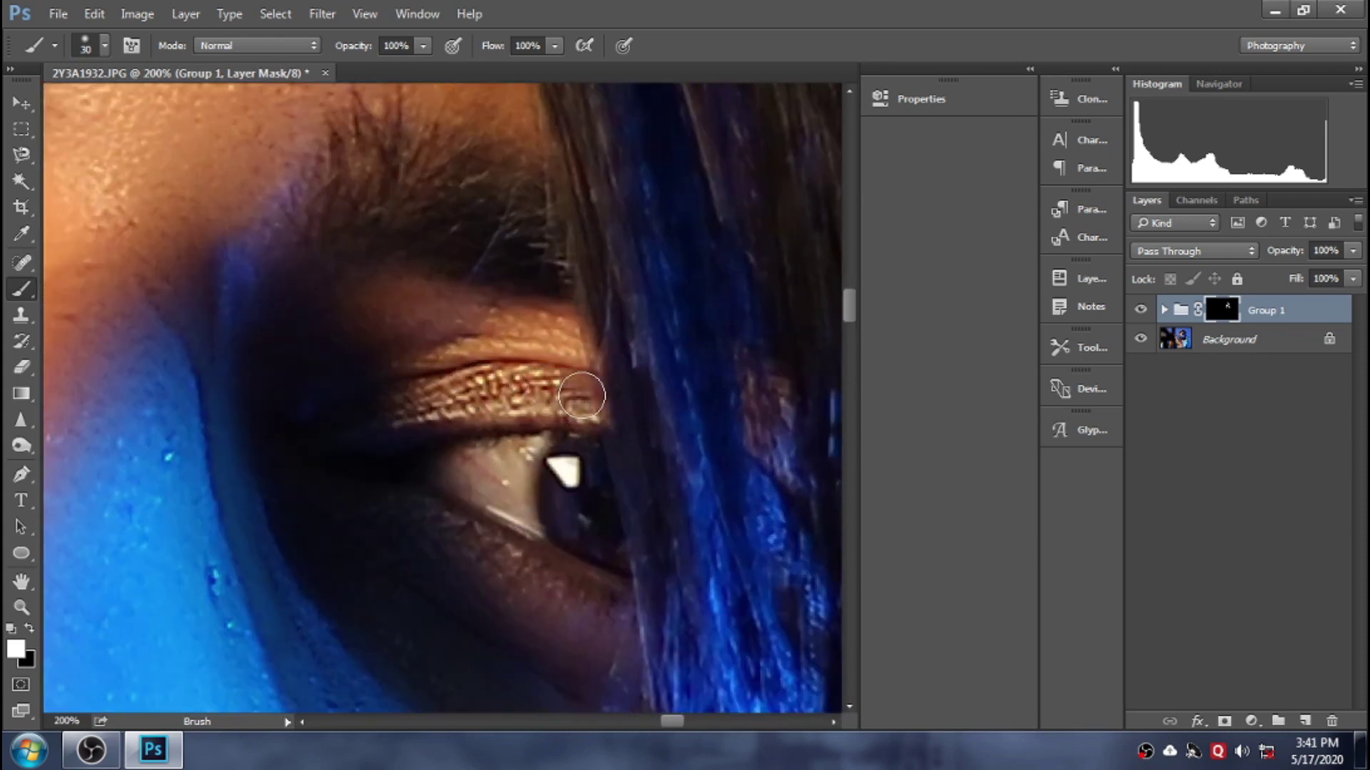
{"action": "key", "text": "bracketleft"}
{"action": "scroll", "coordinate": [628, 385], "scroll_direction": "down", "scroll_amount": 3}
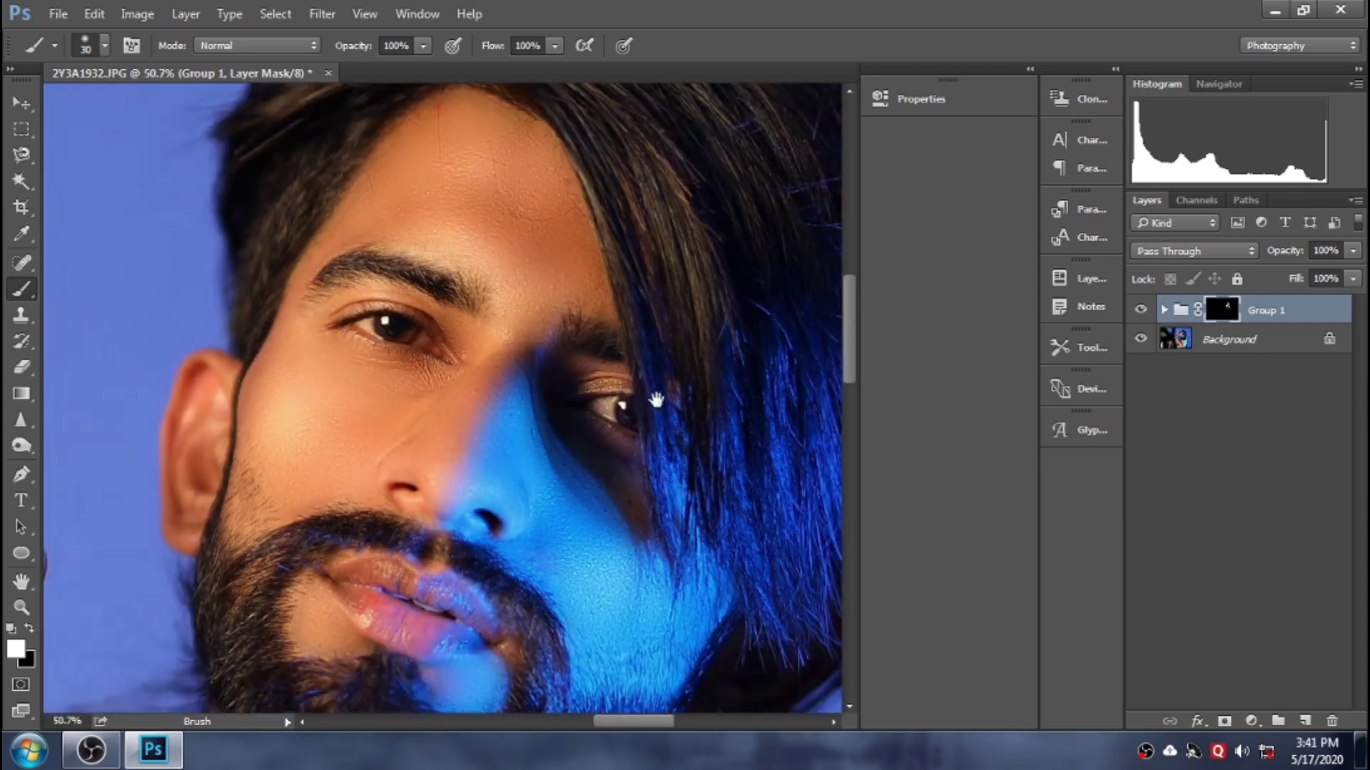
{"action": "scroll", "coordinate": [638, 397], "scroll_direction": "up", "scroll_amount": 2}
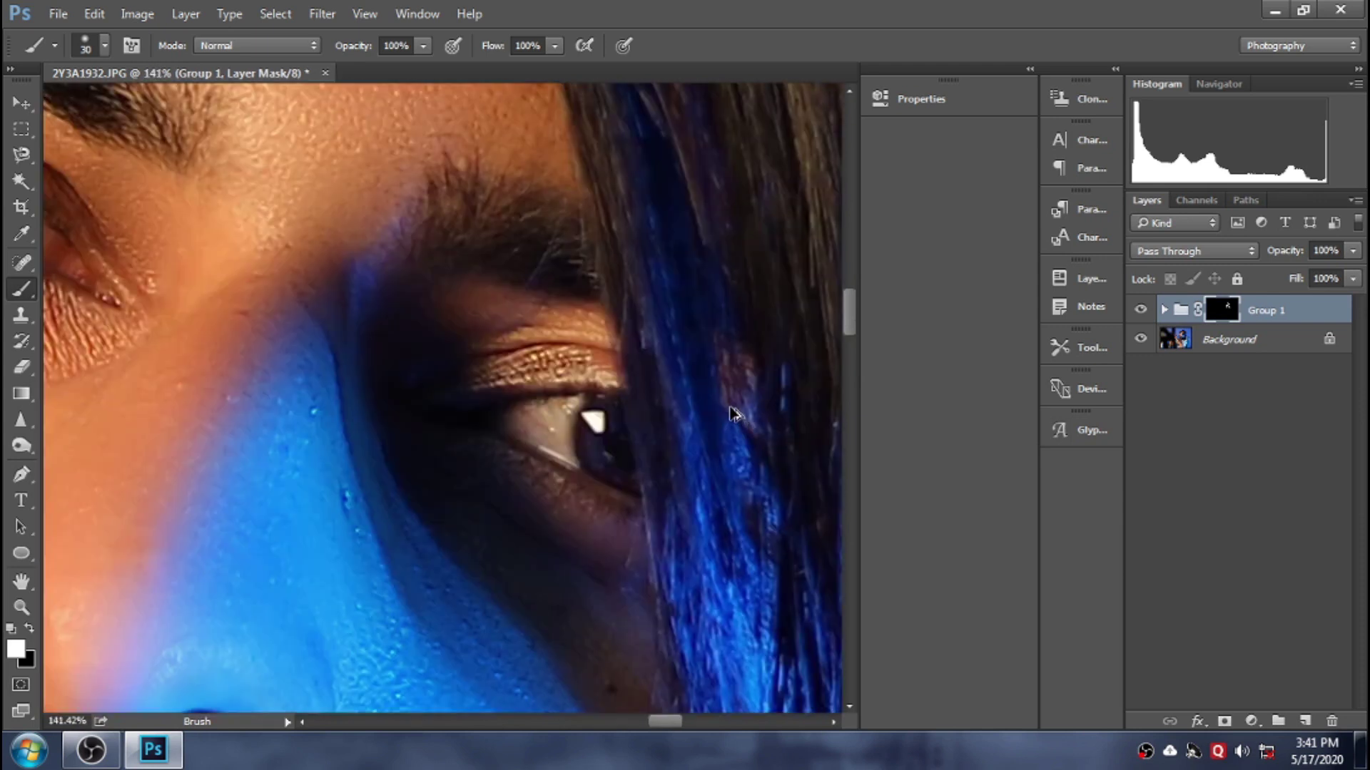
{"action": "scroll", "coordinate": [735, 411], "scroll_direction": "down", "scroll_amount": 2}
Step: Toggle Group 1's visibility off and on to compare the skin smoothing
{"action": "left_click", "coordinate": [1140, 310]}
{"action": "left_click", "coordinate": [1140, 310]}
{"action": "left_click", "coordinate": [1140, 310]}
{"action": "scroll", "coordinate": [601, 373], "scroll_direction": "down", "scroll_amount": 1}
{"action": "scroll", "coordinate": [525, 468], "scroll_direction": "up", "scroll_amount": 1}
Step: Lower Group 1's opacity to 88%, checking the result against the unsmoothed photo
{"action": "left_click", "coordinate": [1353, 278]}
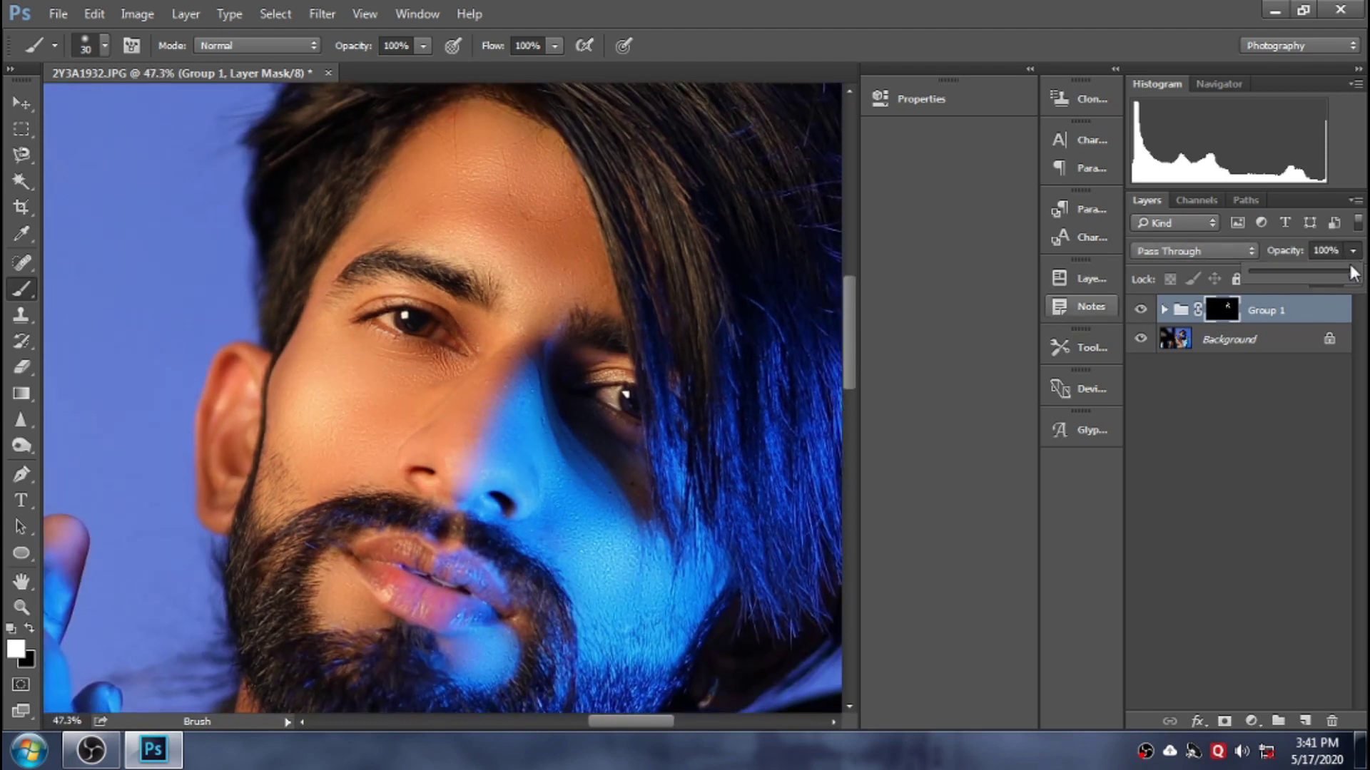
{"action": "left_click", "coordinate": [1168, 307]}
{"action": "left_click", "coordinate": [1140, 310]}
{"action": "left_click", "coordinate": [1353, 252]}
{"action": "left_click", "coordinate": [1156, 314]}
{"action": "left_click", "coordinate": [1141, 309]}
{"action": "mouse_move", "coordinate": [645, 284]}
{"action": "left_mouse_down"}
{"action": "mouse_move", "coordinate": [611, 277]}
{"action": "mouse_move", "coordinate": [618, 311]}
{"action": "mouse_move", "coordinate": [699, 336]}
{"action": "left_mouse_up"}
Step: Merge Group 1 with Ctrl+E, undo once, then merge it into a single Background layer
{"action": "key", "text": "ctrl+e"}
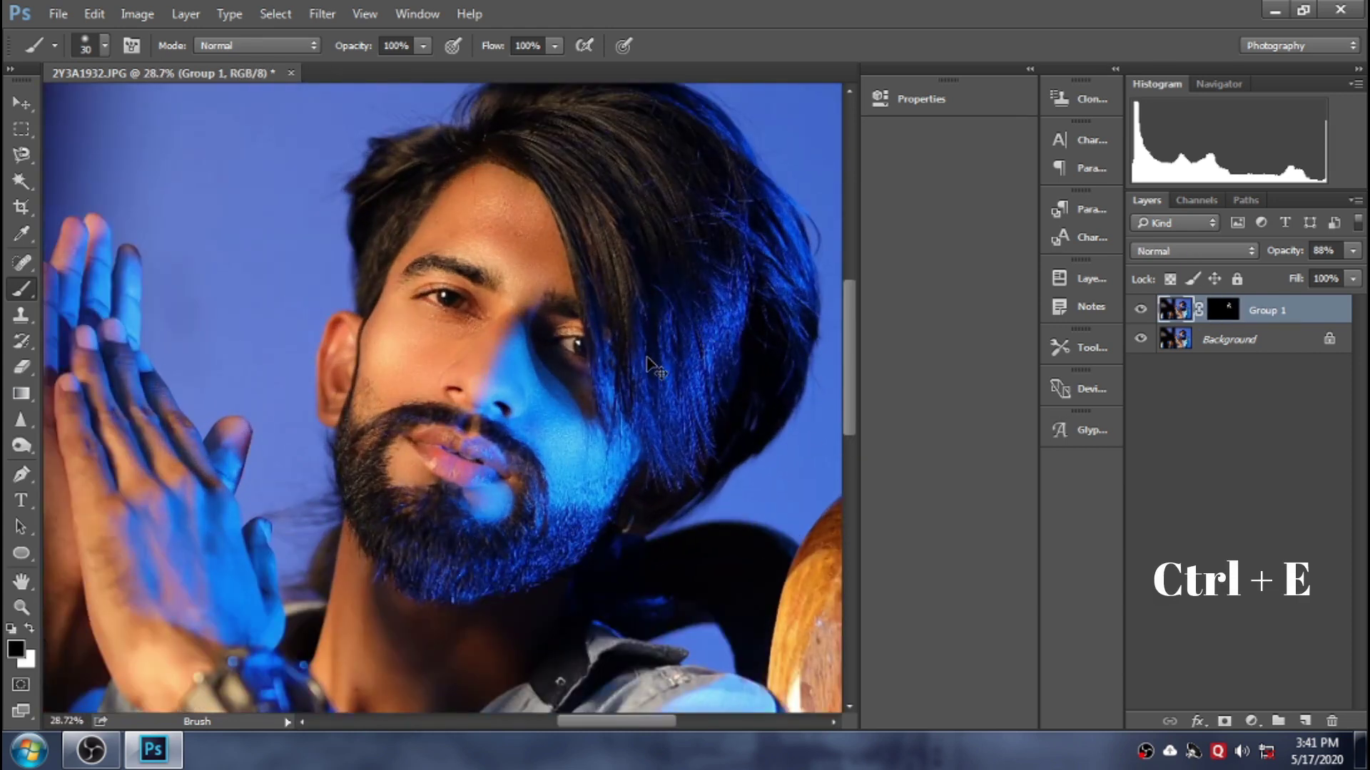
{"action": "key", "text": "ctrl+z"}
{"action": "left_click_drag", "start_coordinate": [788, 391], "coordinate": [799, 378]}
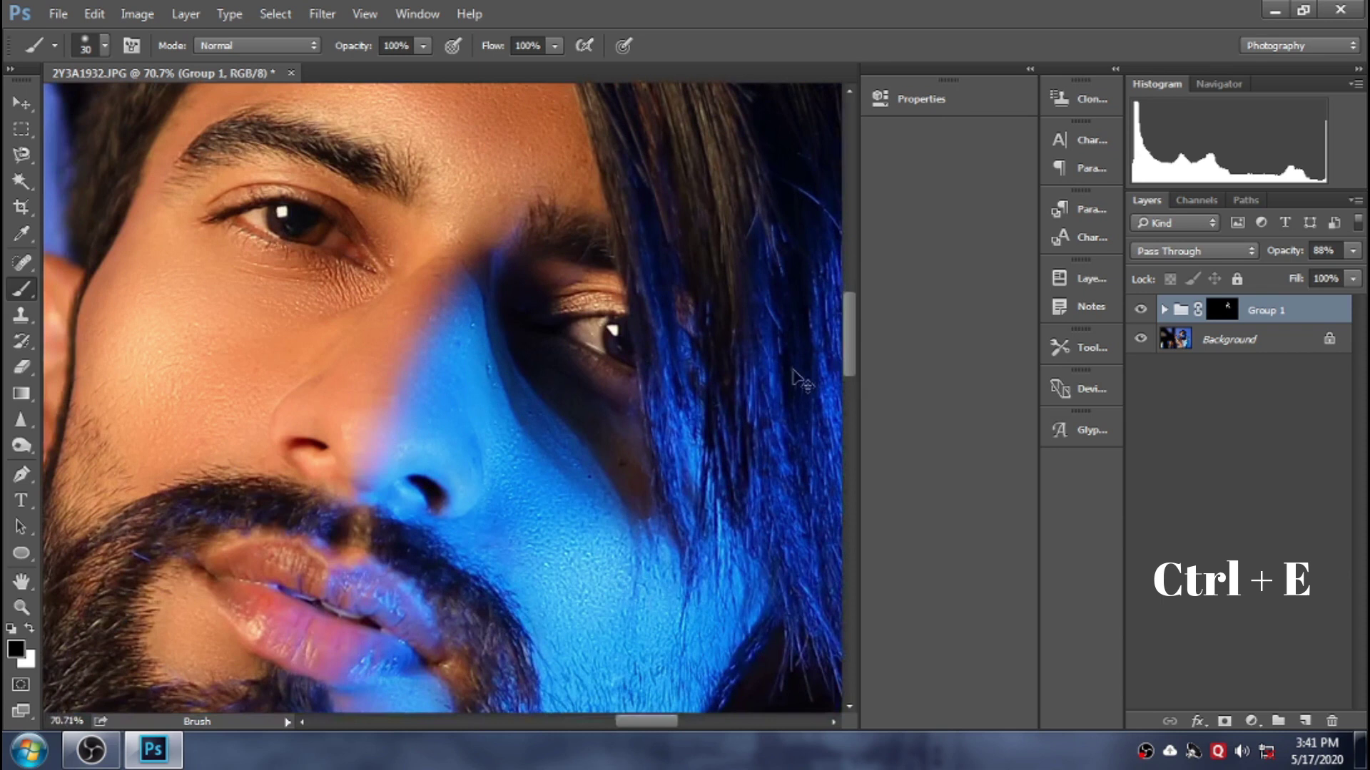
{"action": "key", "text": "ctrl+e"}
{"action": "mouse_move", "coordinate": [512, 344]}
{"action": "left_mouse_down"}
{"action": "mouse_move", "coordinate": [556, 353]}
{"action": "mouse_move", "coordinate": [596, 383]}
{"action": "mouse_move", "coordinate": [579, 376]}
{"action": "left_mouse_up"}
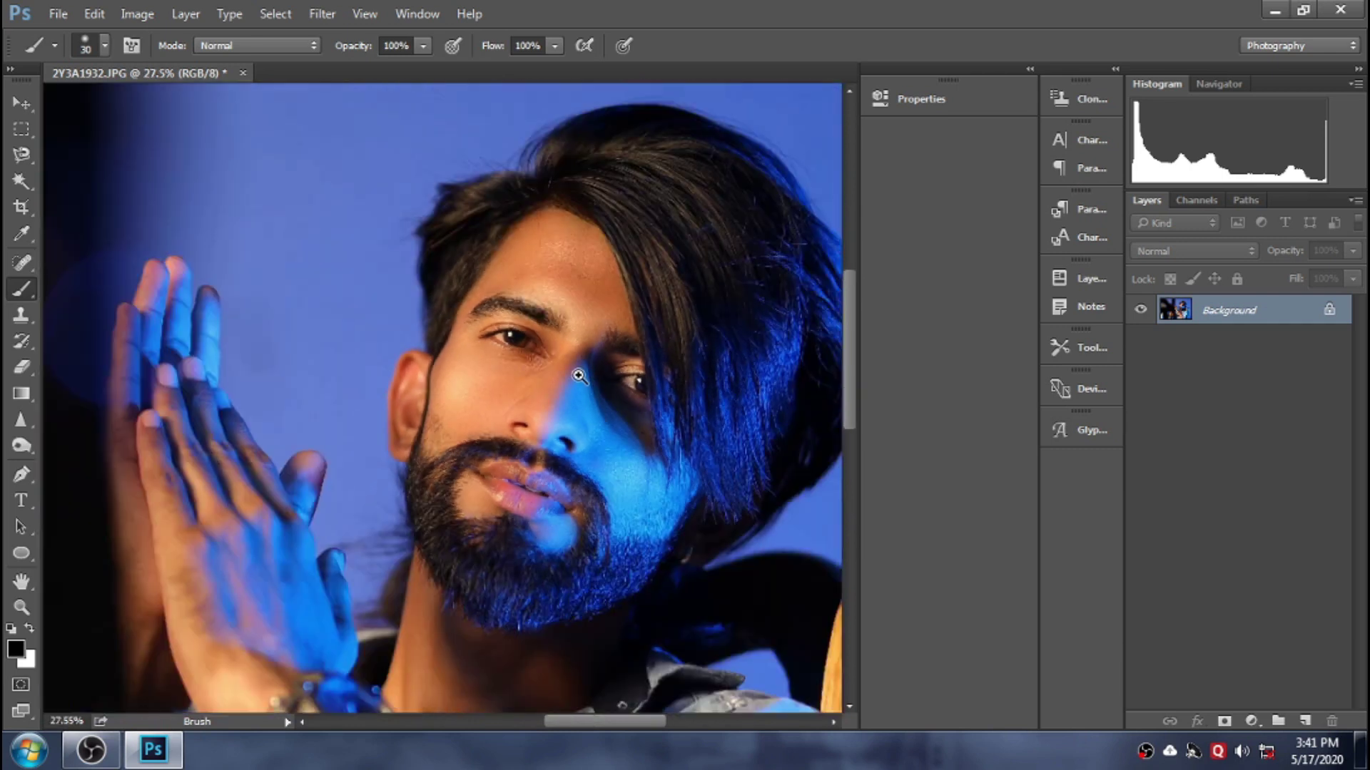